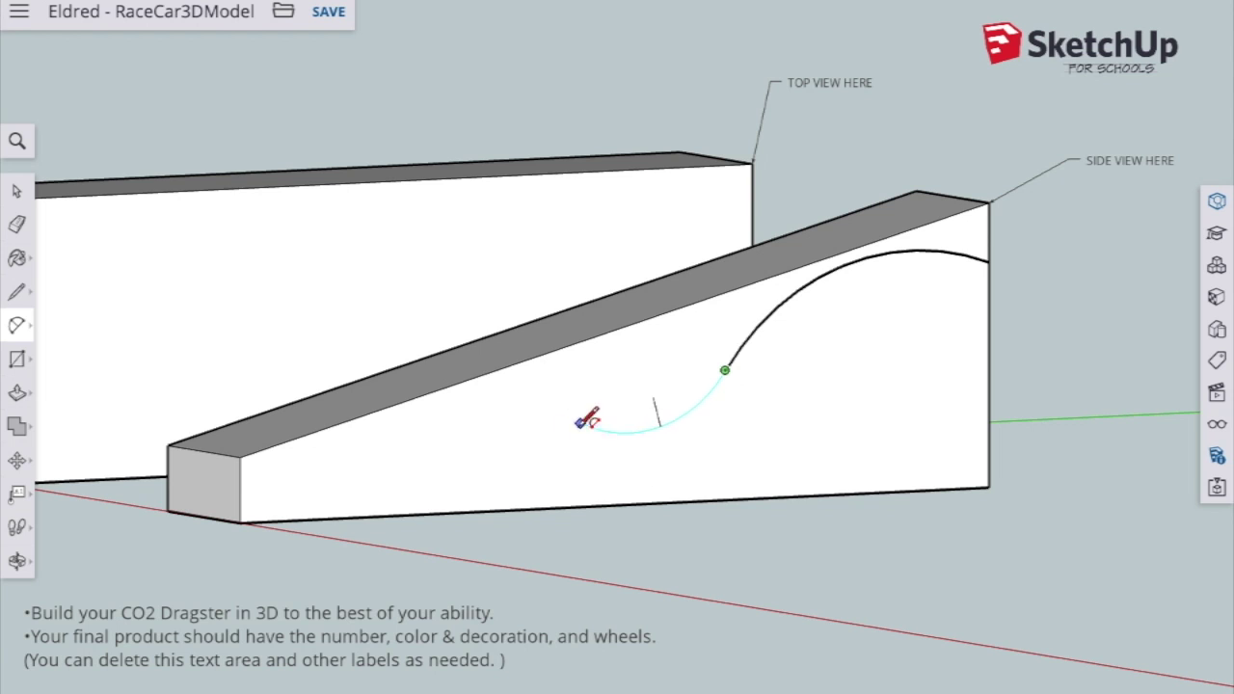
Continue the car's side profile with two tangent arcs, ending at the lower front corner of the side-view block.
{"action": "left_click", "coordinate": [642, 445]}
{"action": "left_click", "coordinate": [486, 451]}
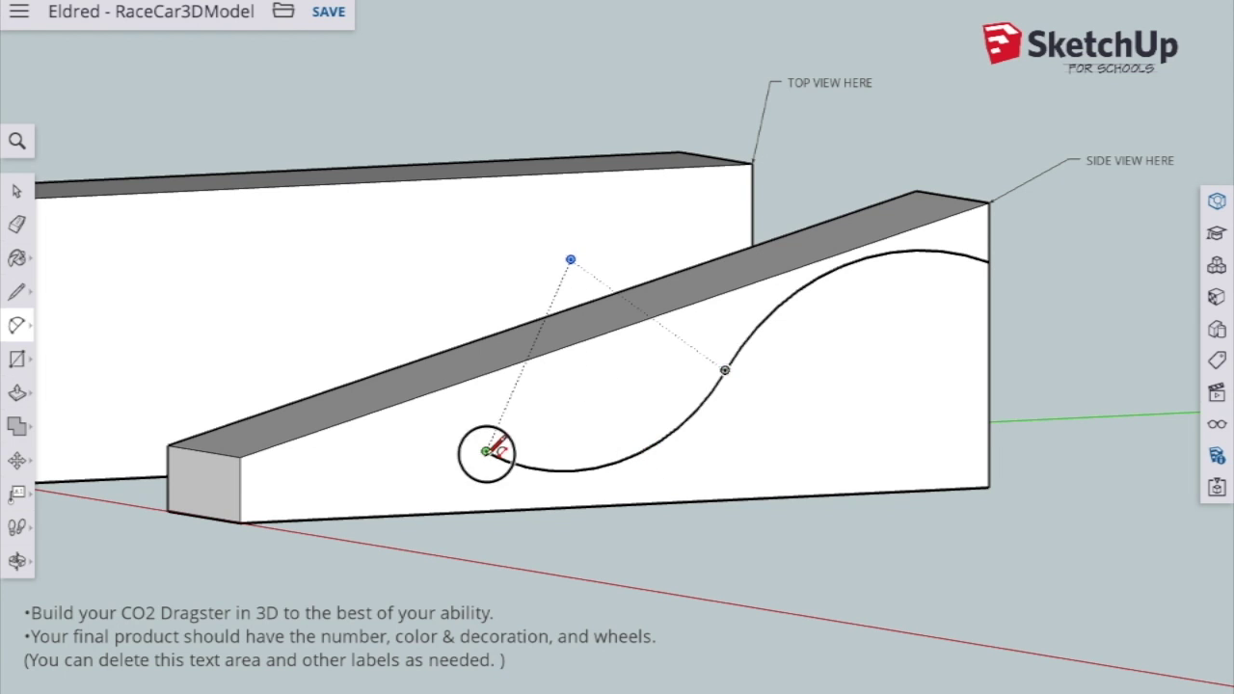
{"action": "left_click", "coordinate": [240, 522]}
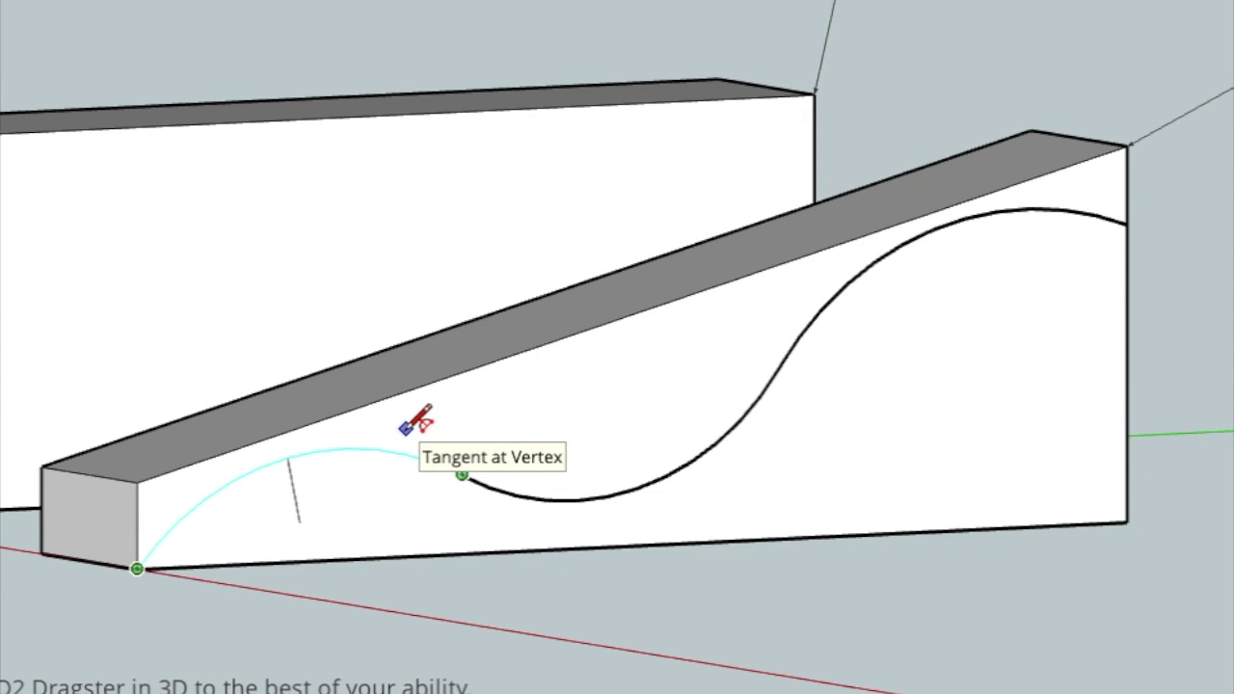
{"action": "left_click", "coordinate": [405, 430]}
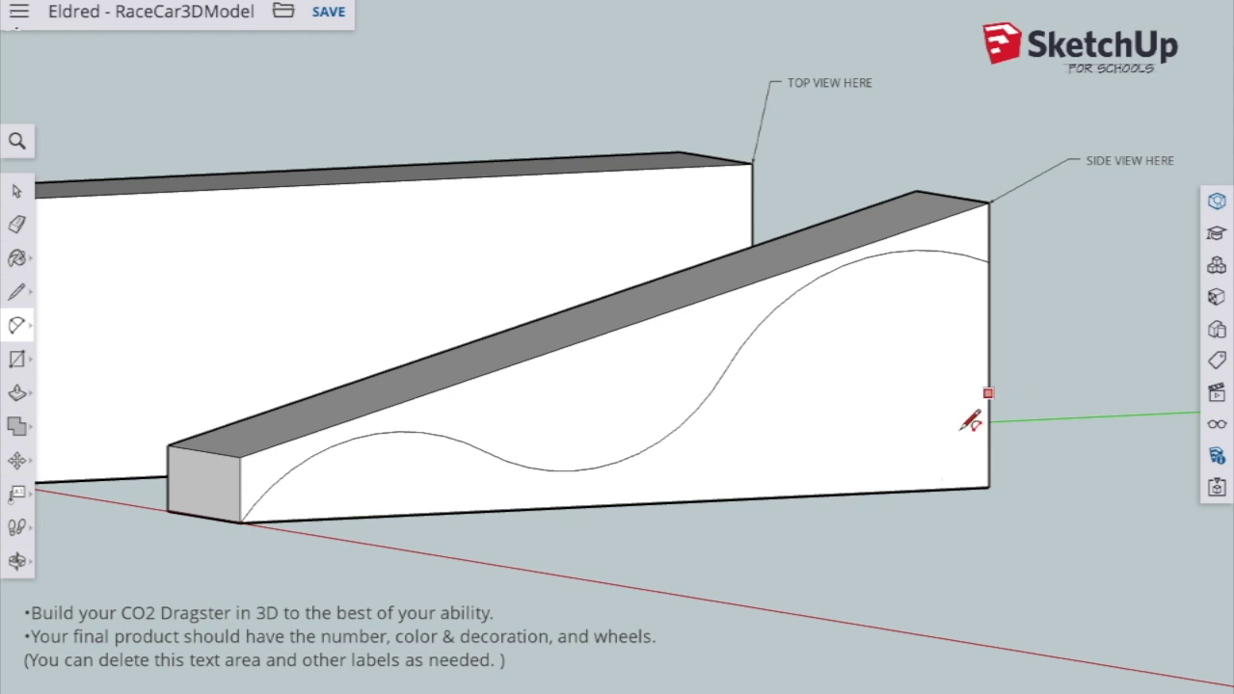
Draw an arc rounding the side face's lower rear corner and a shallow arc on its bottom edge ahead of it.
{"action": "scroll", "coordinate": [926, 490], "scroll_direction": "up", "scroll_amount": 3}
{"action": "left_click", "coordinate": [926, 492]}
{"action": "left_click", "coordinate": [971, 488]}
{"action": "scroll", "coordinate": [971, 488], "scroll_direction": "down", "scroll_amount": 2}
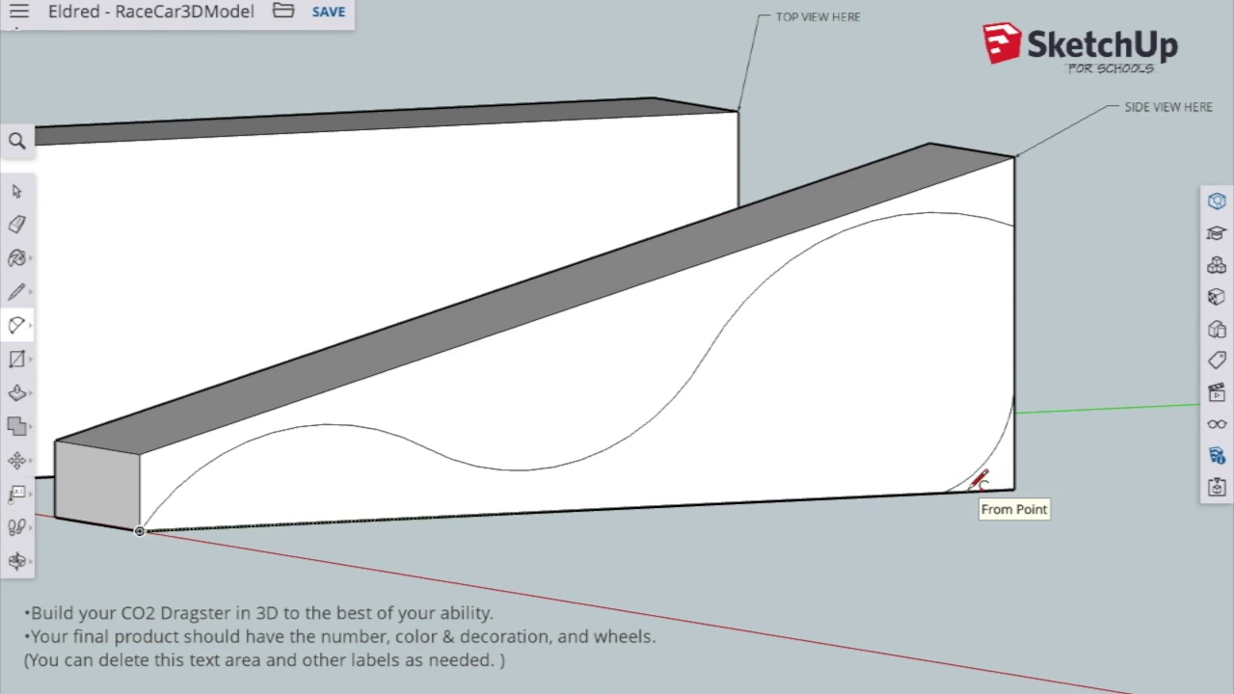
{"action": "left_click", "coordinate": [858, 497]}
{"action": "left_click", "coordinate": [687, 503]}
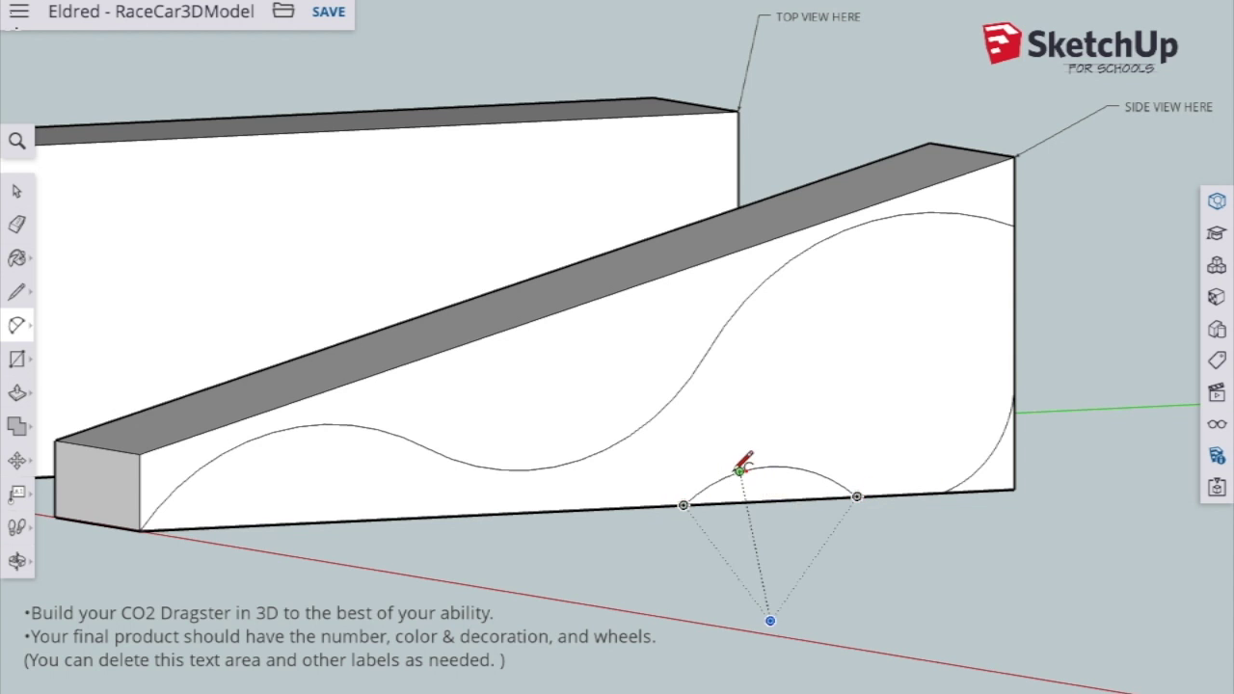
{"action": "left_click", "coordinate": [744, 470]}
Push the region above the curved profile through the block's full width to remove it.
{"action": "key", "text": "o"}
{"action": "left_click_drag", "start_coordinate": [607, 548], "coordinate": [694, 579]}
{"action": "key", "text": "p"}
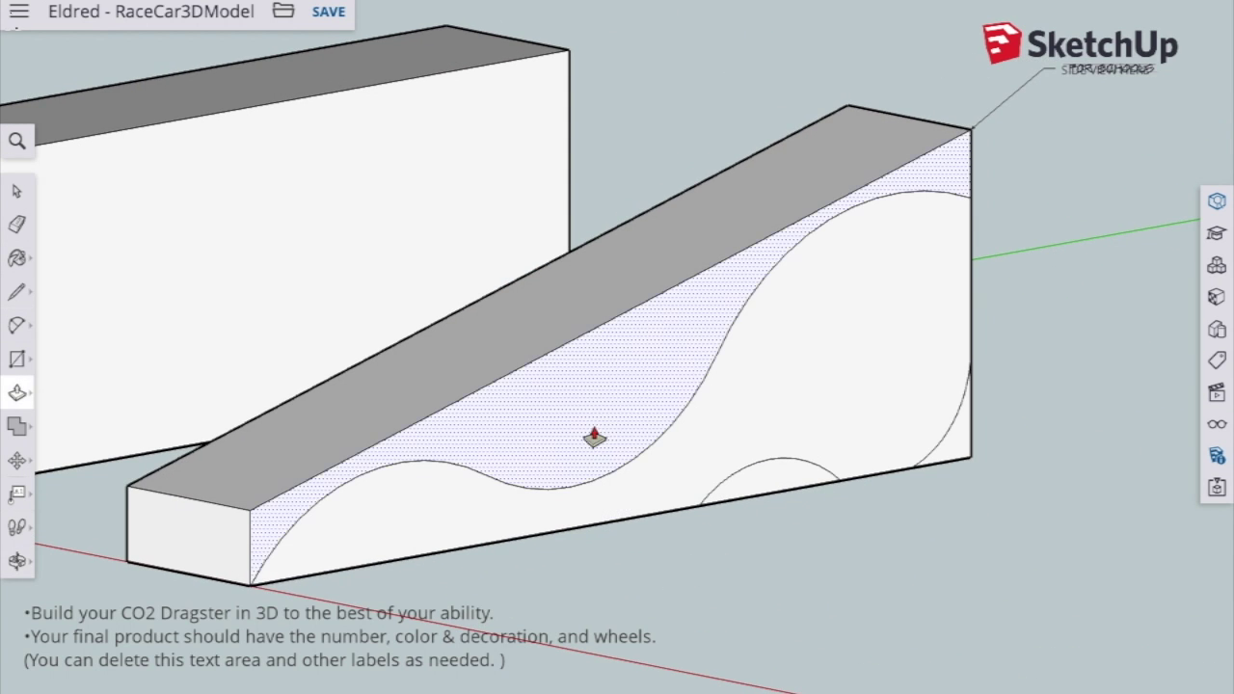
{"action": "left_click", "coordinate": [592, 434]}
{"action": "left_click", "coordinate": [416, 379]}
Push the lower rear corner region and the underside arc region through the body to cut both away.
{"action": "key", "text": "o"}
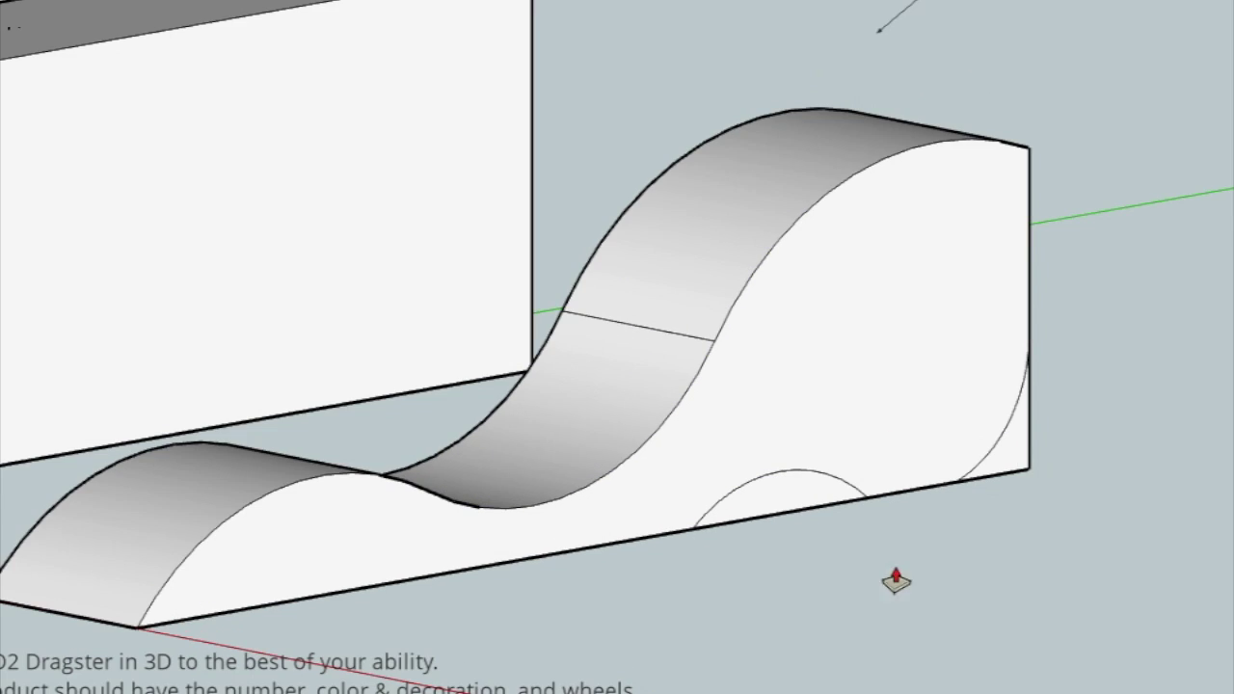
{"action": "left_click_drag", "start_coordinate": [896, 578], "coordinate": [655, 376]}
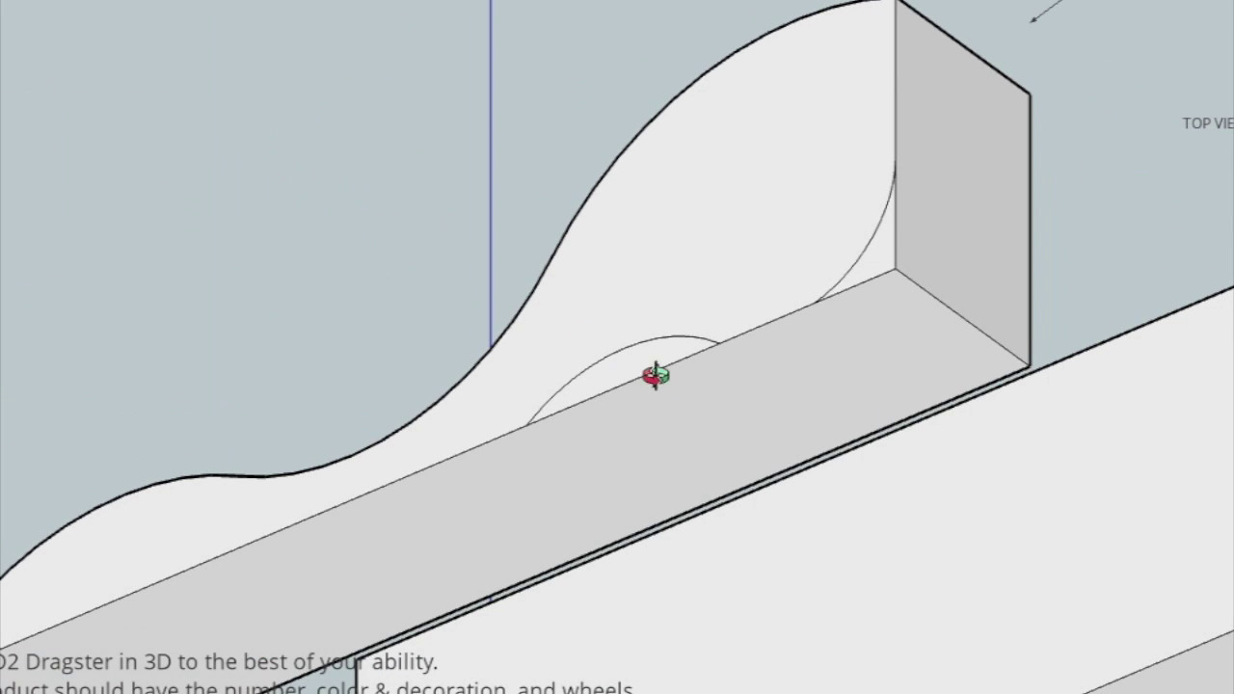
{"action": "key", "text": "p"}
{"action": "double_click", "coordinate": [973, 298]}
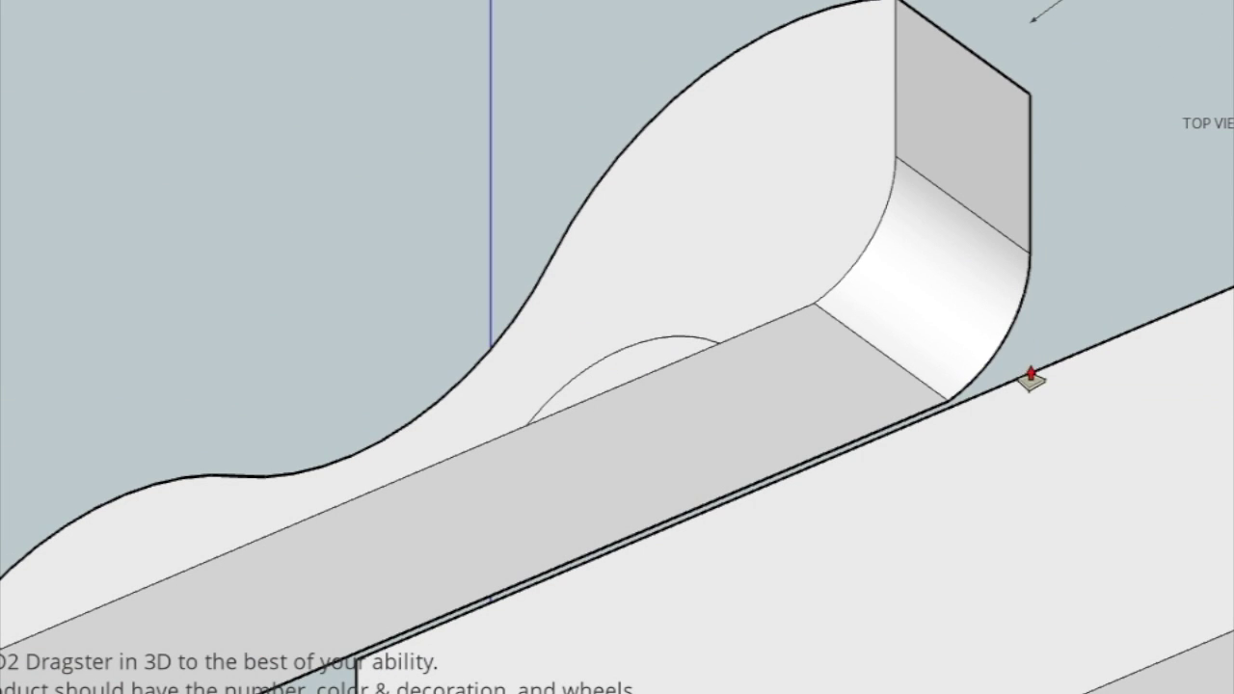
{"action": "left_click", "coordinate": [642, 378]}
{"action": "left_click", "coordinate": [768, 494]}
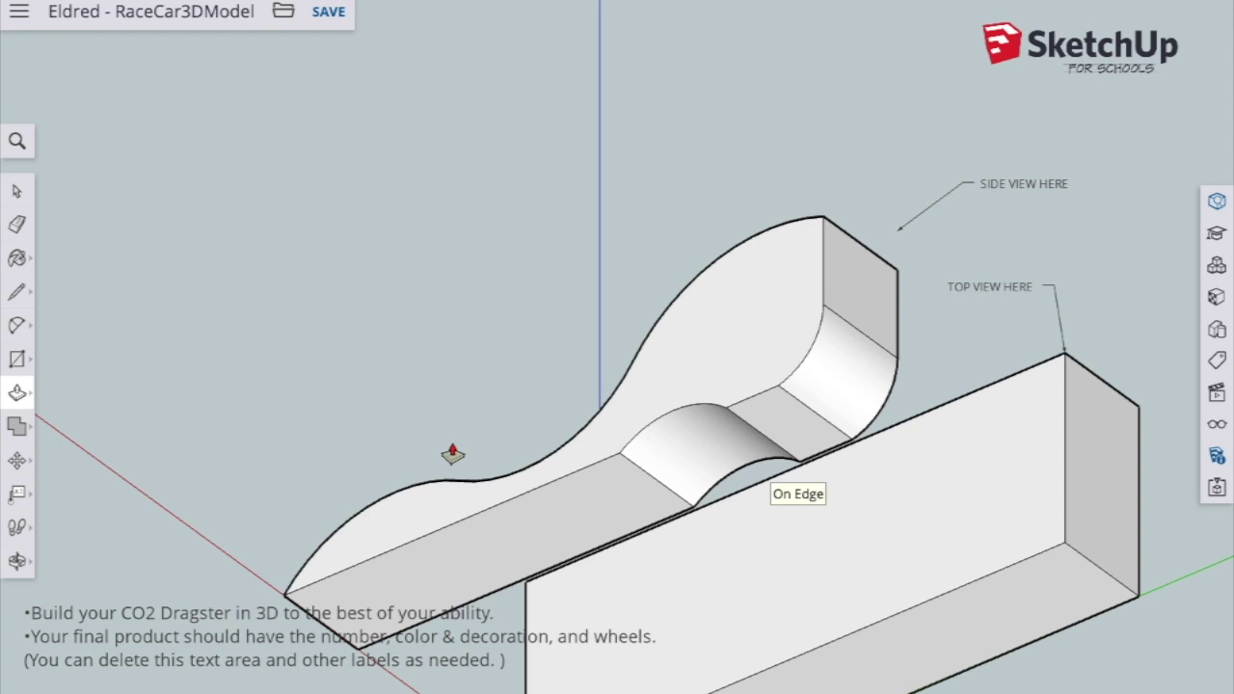
Examine the carved side-view body from the front, up close and from directly above.
{"action": "key", "text": "o"}
{"action": "left_click_drag", "start_coordinate": [276, 323], "coordinate": [334, 546]}
{"action": "scroll", "coordinate": [970, 410], "scroll_direction": "down", "scroll_amount": 4}
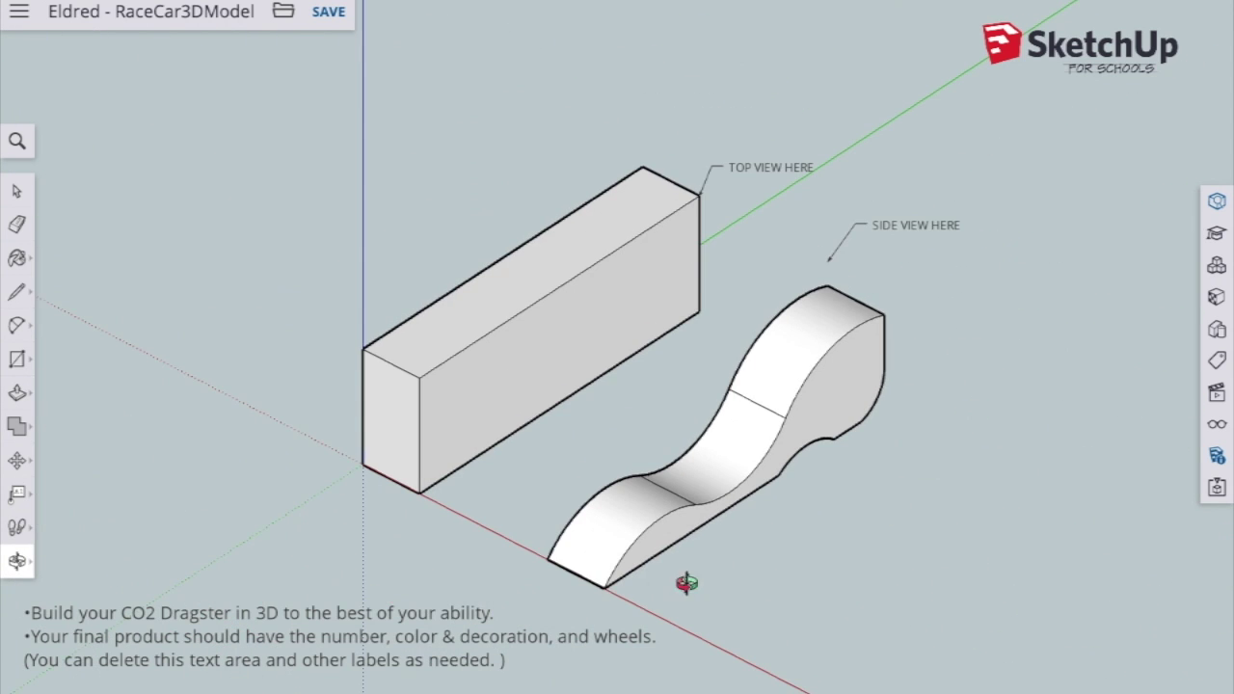
{"action": "scroll", "coordinate": [588, 622], "scroll_direction": "up", "scroll_amount": 6}
{"action": "left_click_drag", "start_coordinate": [439, 476], "coordinate": [495, 515]}
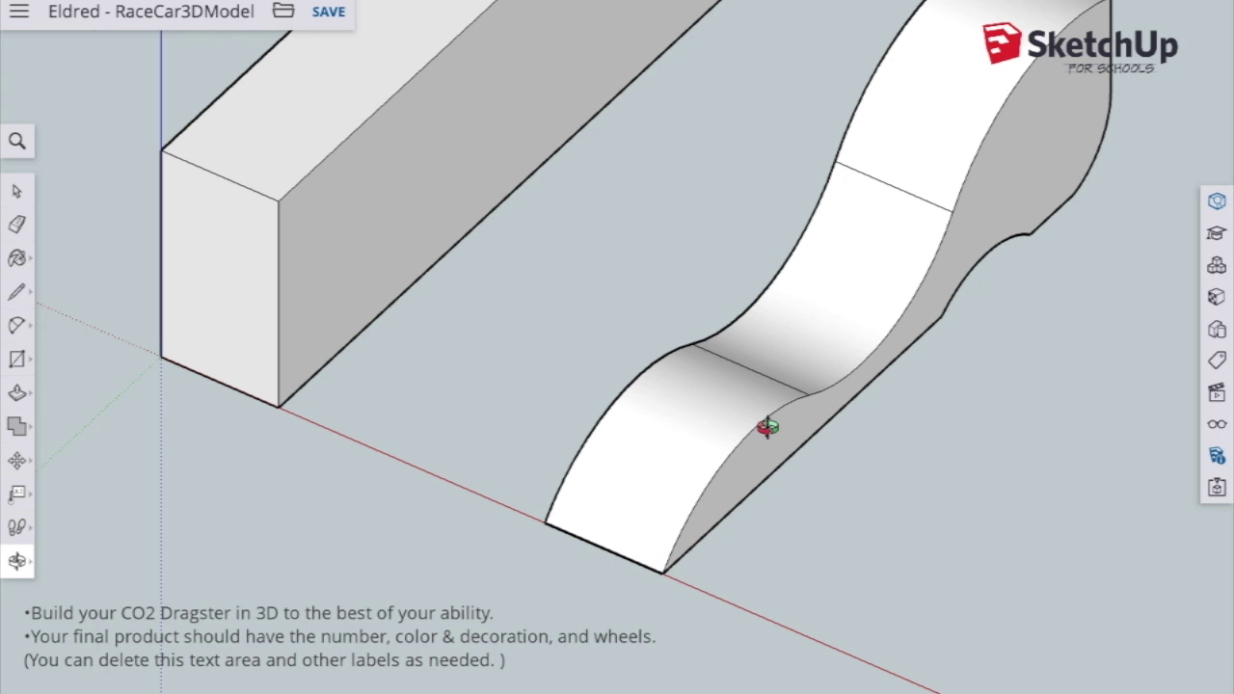
{"action": "scroll", "coordinate": [769, 427], "scroll_direction": "up", "scroll_amount": 3}
{"action": "scroll", "coordinate": [768, 428], "scroll_direction": "up", "scroll_amount": 2}
{"action": "scroll", "coordinate": [768, 427], "scroll_direction": "down", "scroll_amount": 4}
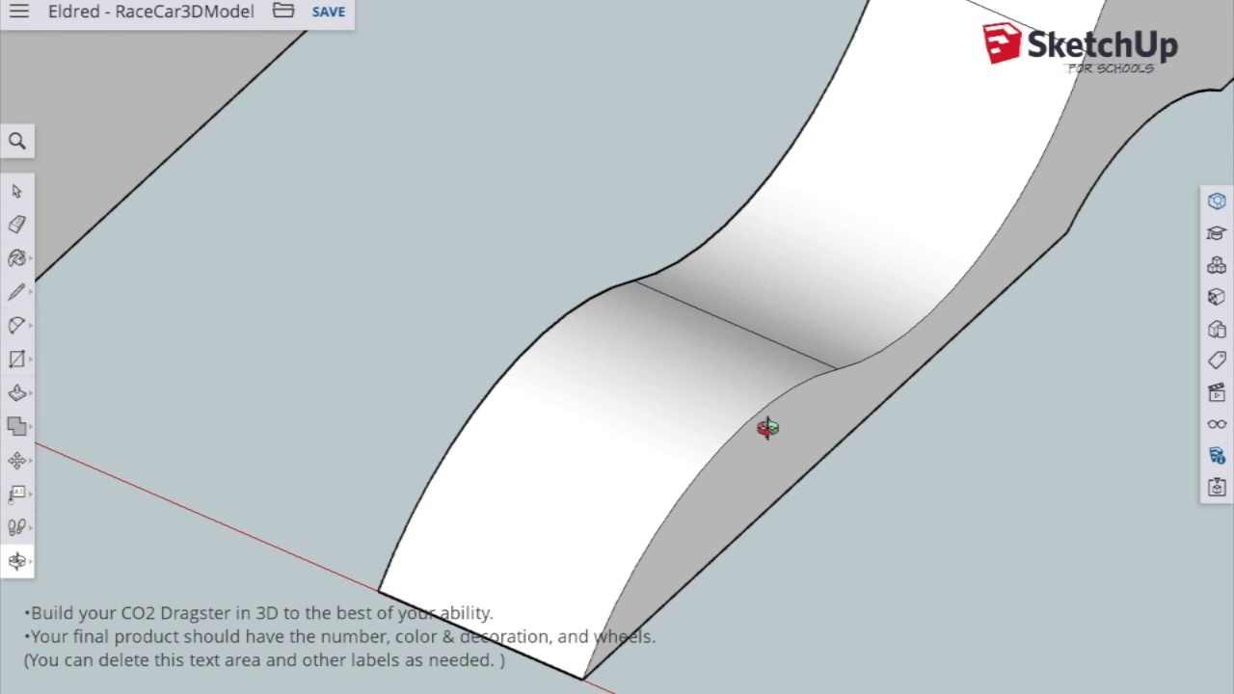
{"action": "left_click_drag", "start_coordinate": [632, 346], "coordinate": [773, 239]}
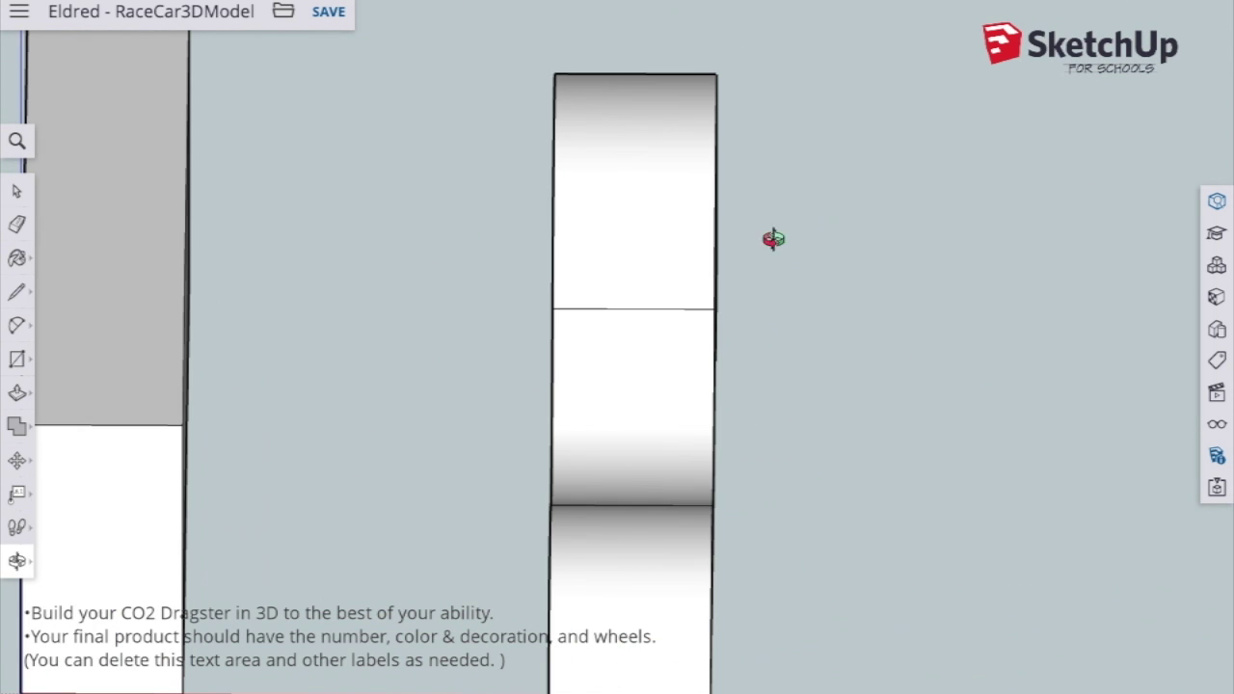
{"action": "left_click_drag", "start_coordinate": [788, 494], "coordinate": [848, 187]}
{"action": "scroll", "coordinate": [1090, 307], "scroll_direction": "down", "scroll_amount": 3}
{"action": "scroll", "coordinate": [474, 244], "scroll_direction": "up", "scroll_amount": 2}
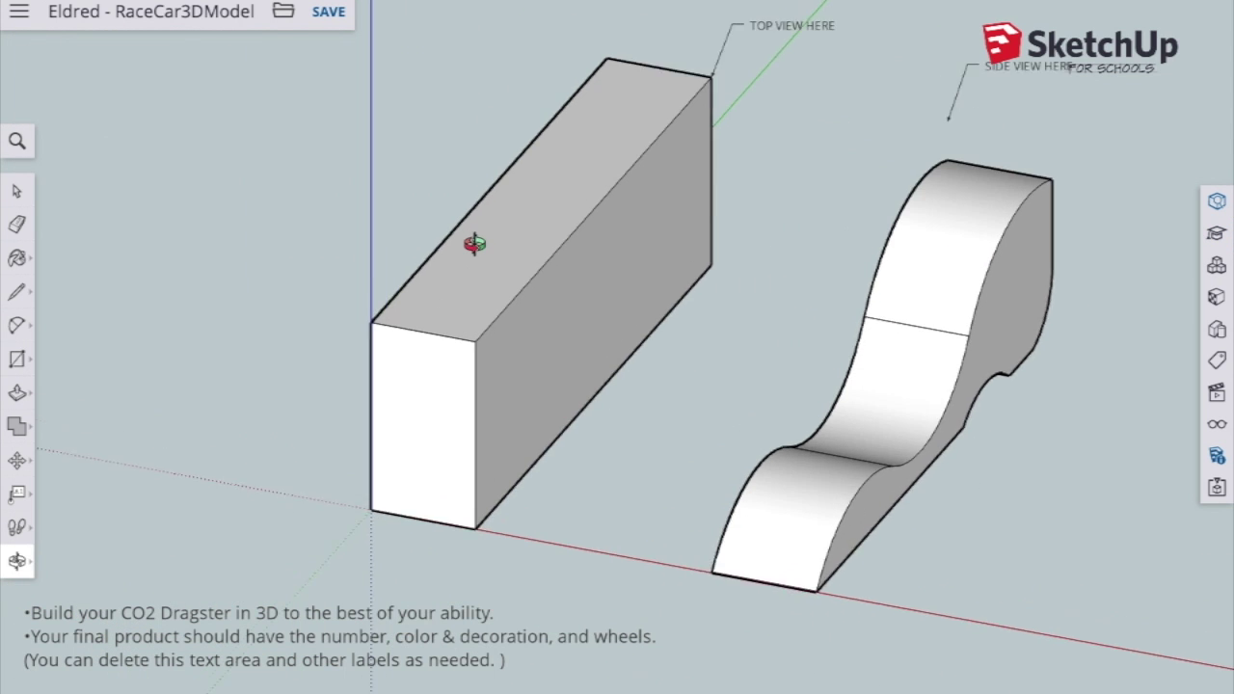
Divide the top face of the top-view block into four equal lengthwise strips with a centre line and two quarter lines.
{"action": "left_click_drag", "start_coordinate": [522, 189], "coordinate": [407, 286]}
{"action": "mouse_move", "coordinate": [892, 259]}
{"action": "left_mouse_down"}
{"action": "mouse_move", "coordinate": [523, 418]}
{"action": "mouse_move", "coordinate": [627, 294]}
{"action": "mouse_move", "coordinate": [592, 344]}
{"action": "mouse_move", "coordinate": [334, 385]}
{"action": "left_mouse_up"}
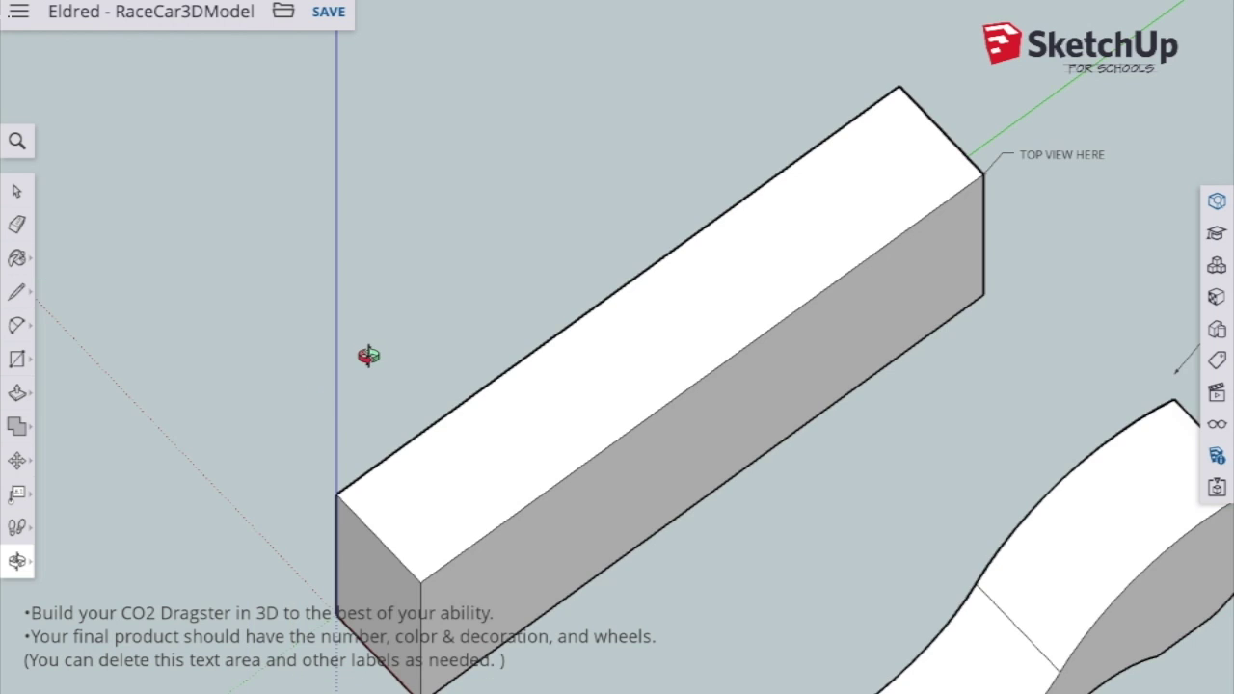
{"action": "key", "text": "l"}
{"action": "left_click", "coordinate": [377, 537]}
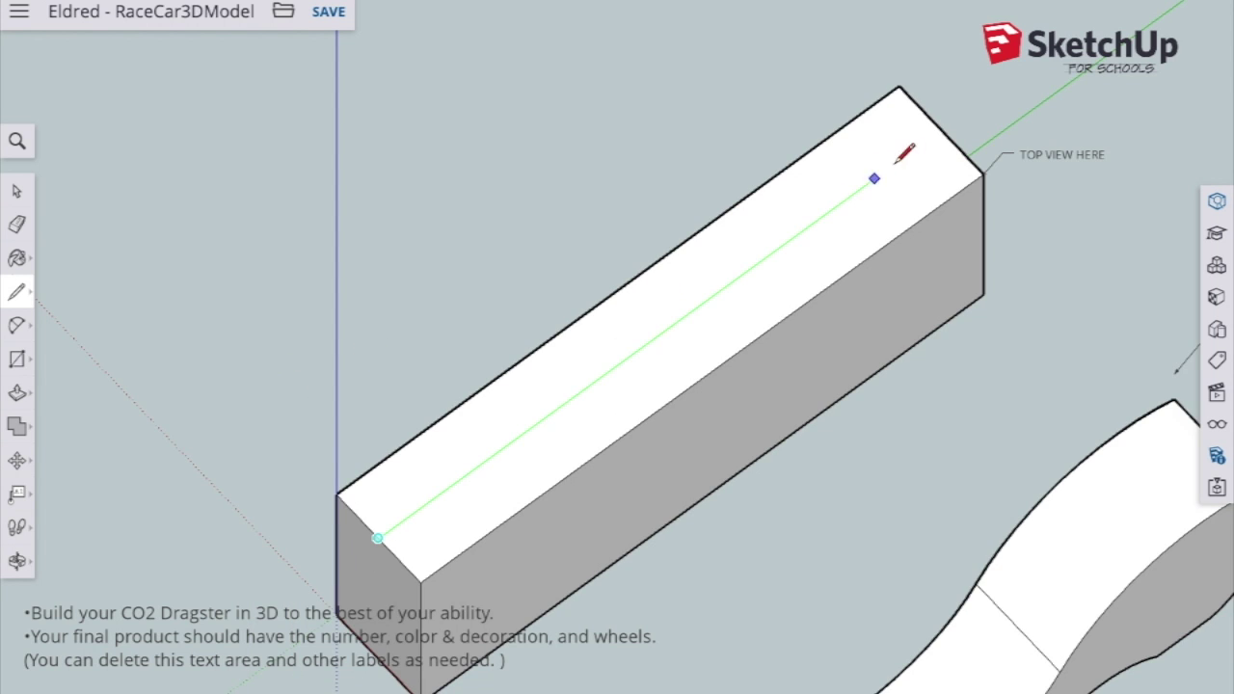
{"action": "left_click", "coordinate": [942, 128]}
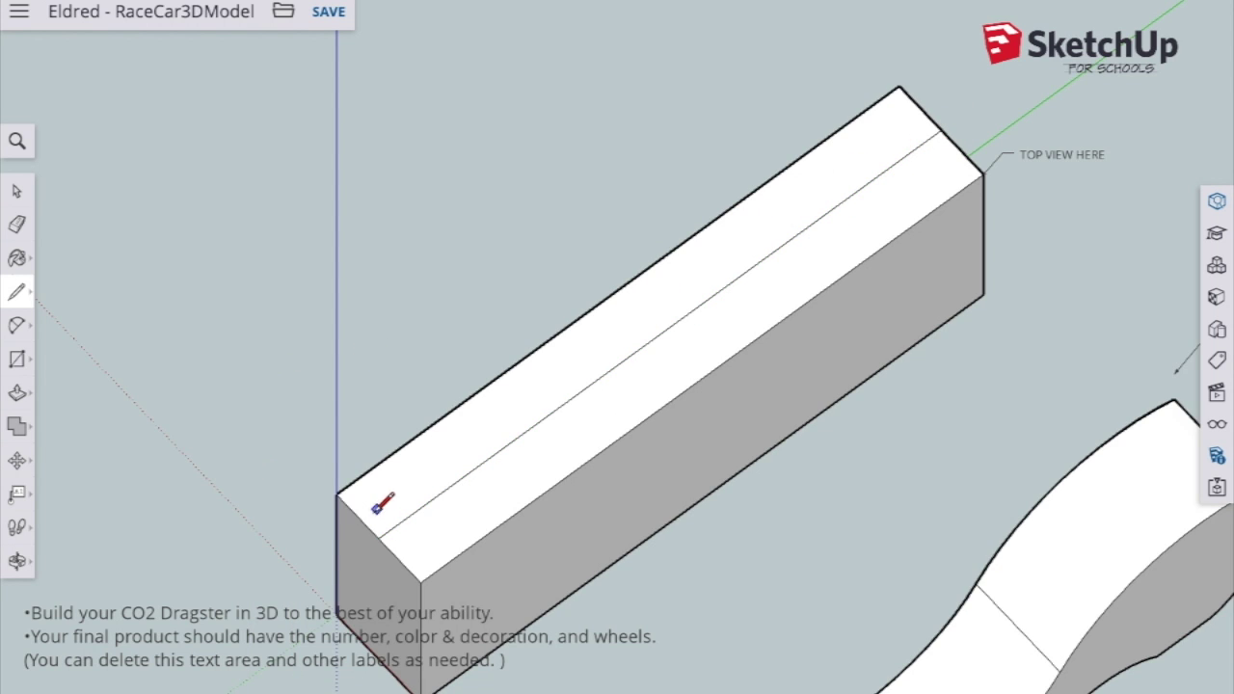
{"action": "left_click", "coordinate": [357, 516]}
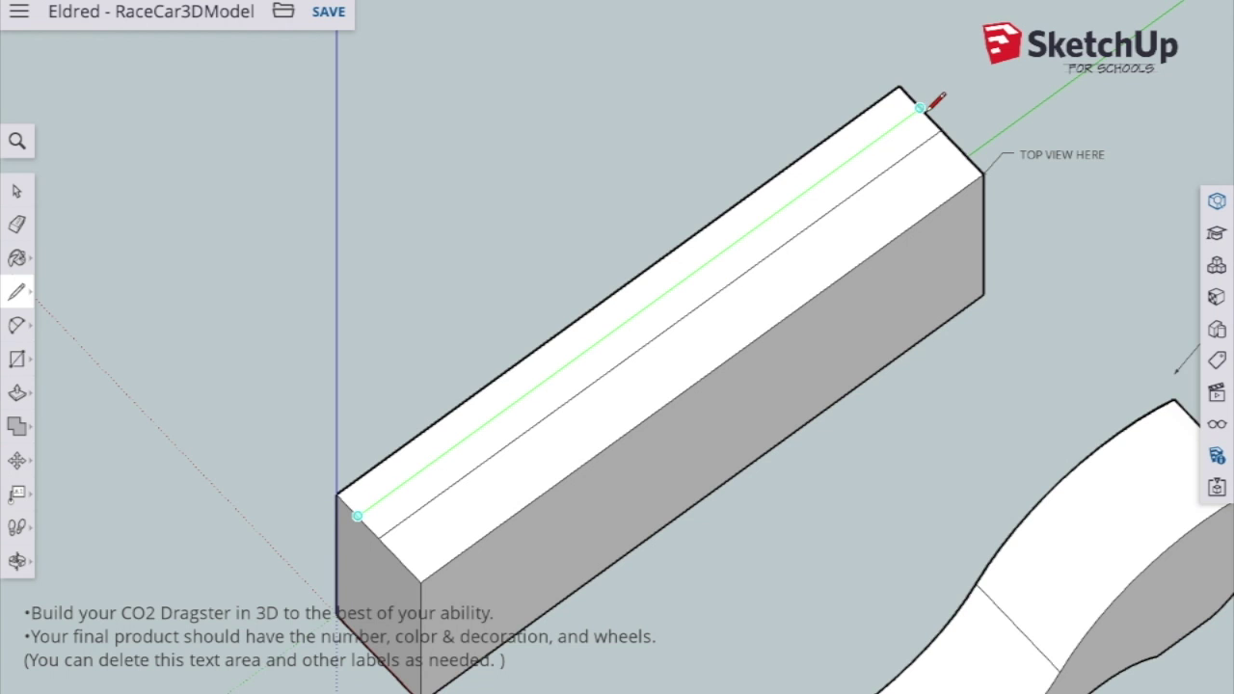
{"action": "left_click", "coordinate": [921, 108]}
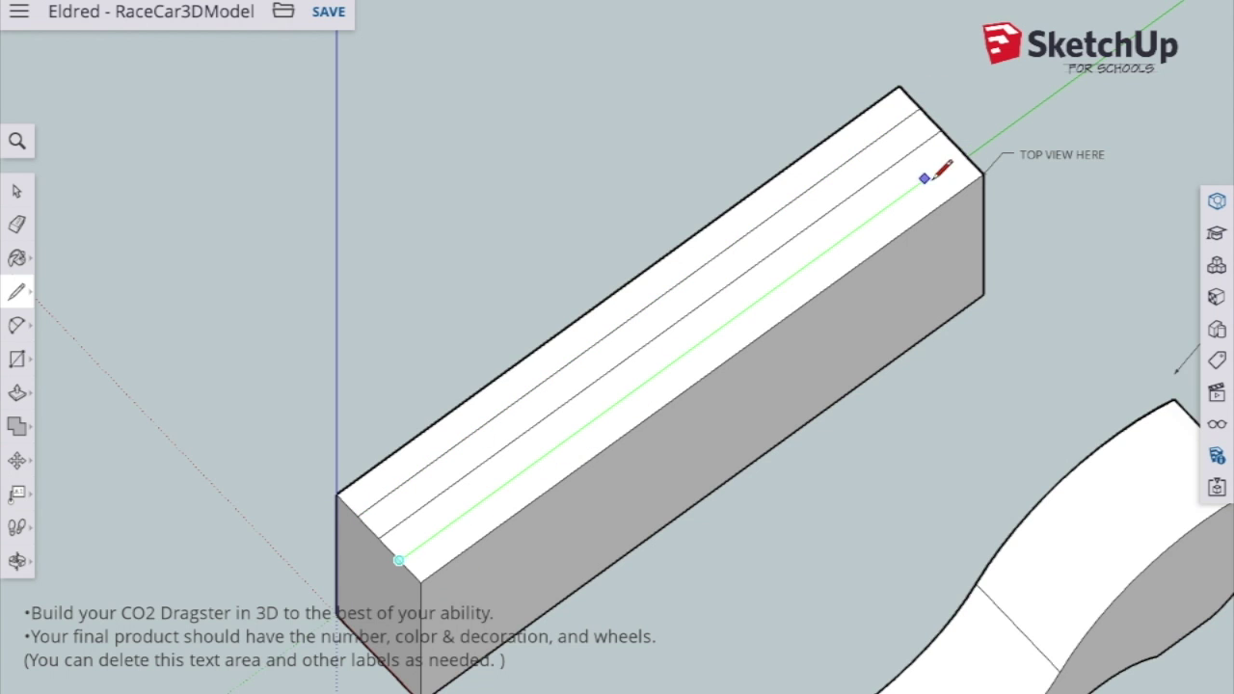
{"action": "left_click", "coordinate": [962, 151]}
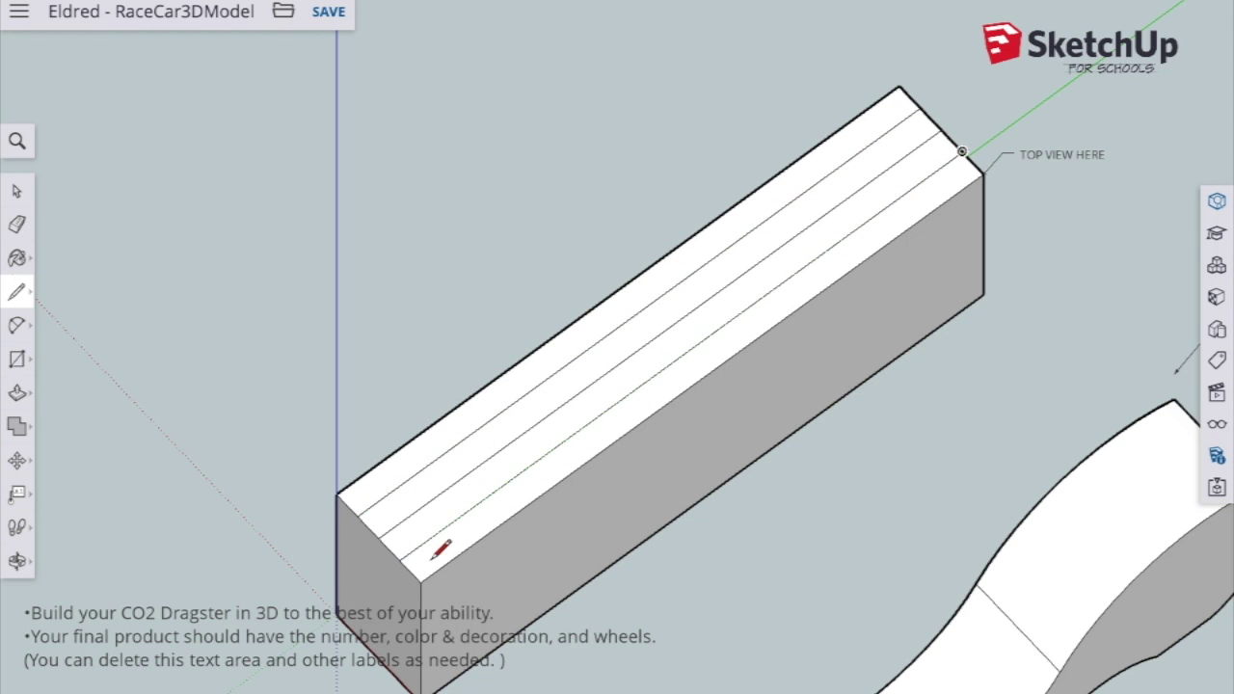
{"action": "scroll", "coordinate": [416, 576], "scroll_direction": "up", "scroll_amount": 3}
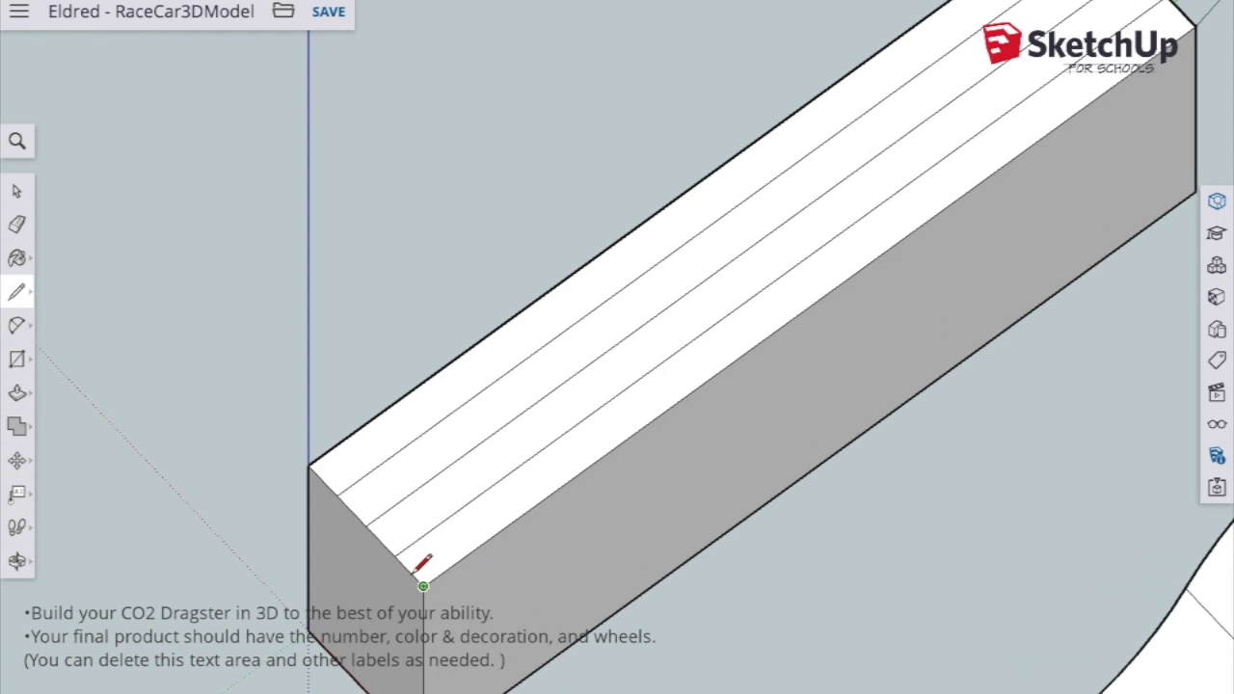
{"action": "scroll", "coordinate": [356, 575], "scroll_direction": "down", "scroll_amount": 3}
{"action": "scroll", "coordinate": [861, 501], "scroll_direction": "down", "scroll_amount": 2}
{"action": "scroll", "coordinate": [1097, 497], "scroll_direction": "down", "scroll_amount": 2}
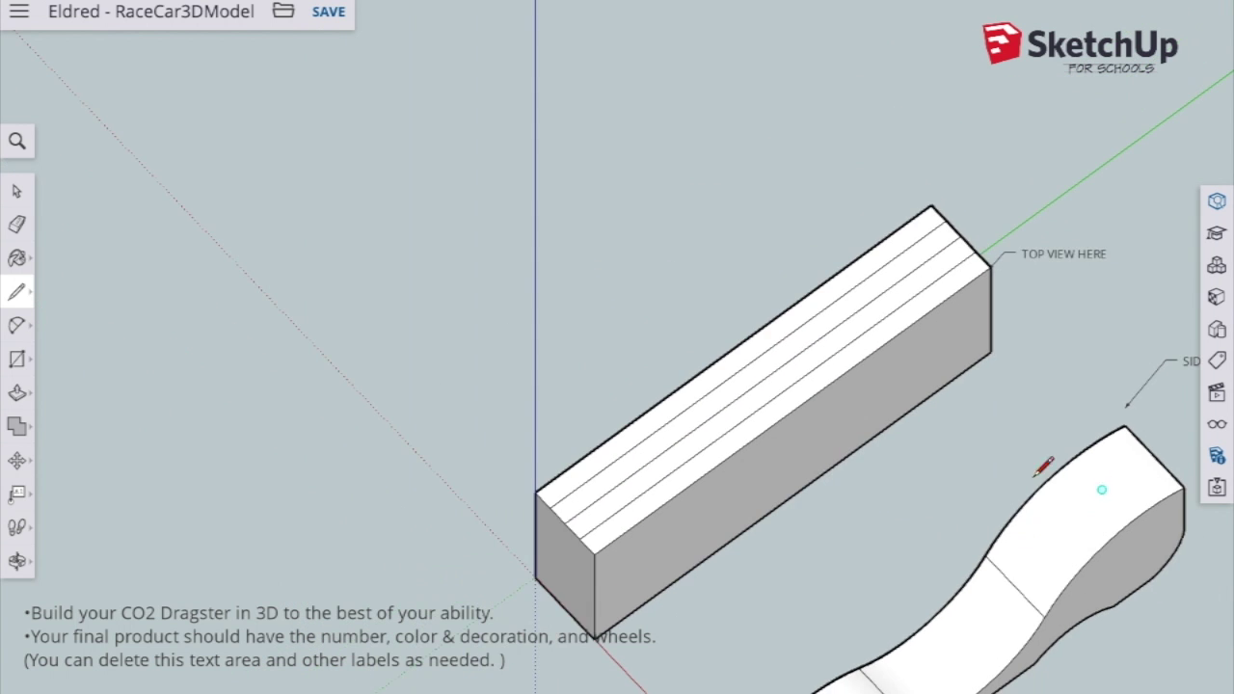
{"action": "scroll", "coordinate": [253, 251], "scroll_direction": "down", "scroll_amount": 2}
{"action": "scroll", "coordinate": [992, 456], "scroll_direction": "up", "scroll_amount": 1}
{"action": "scroll", "coordinate": [905, 435], "scroll_direction": "up", "scroll_amount": 1}
{"action": "scroll", "coordinate": [697, 242], "scroll_direction": "up", "scroll_amount": 1}
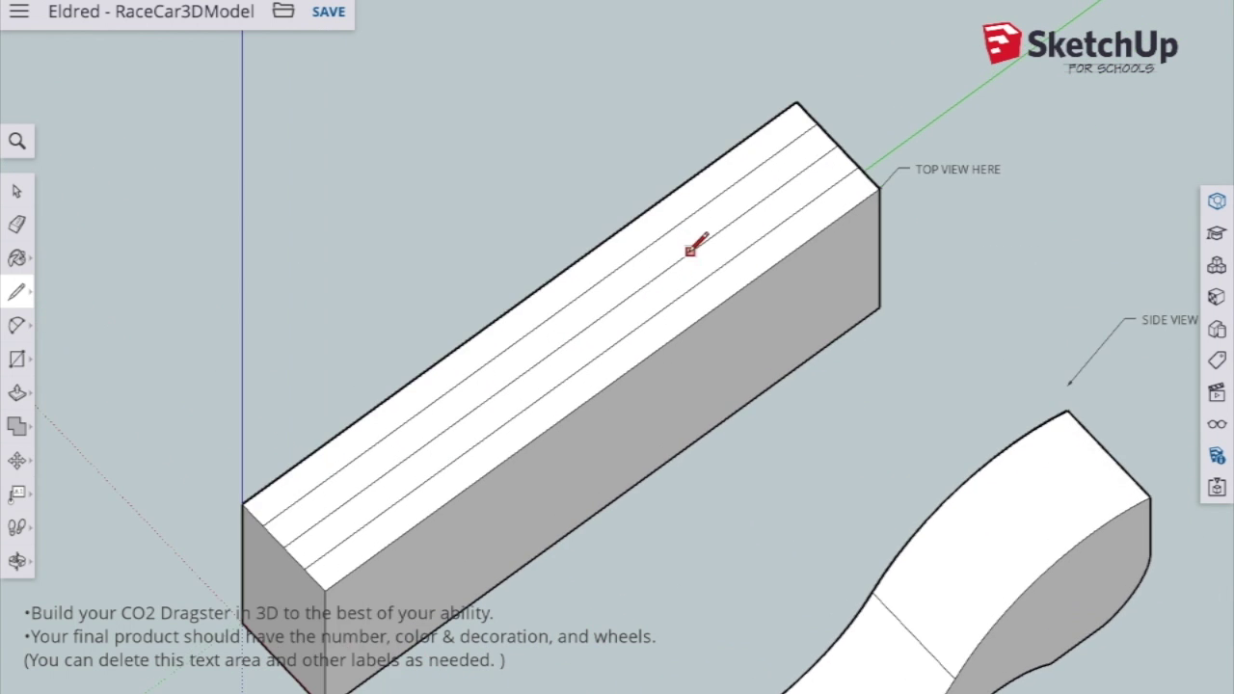
{"action": "scroll", "coordinate": [784, 477], "scroll_direction": "down", "scroll_amount": 1}
{"action": "scroll", "coordinate": [796, 599], "scroll_direction": "down", "scroll_amount": 1}
Add lengthwise lines halving the strips on the block's top face, running from front edge to rear edge.
{"action": "scroll", "coordinate": [806, 600], "scroll_direction": "up", "scroll_amount": 3}
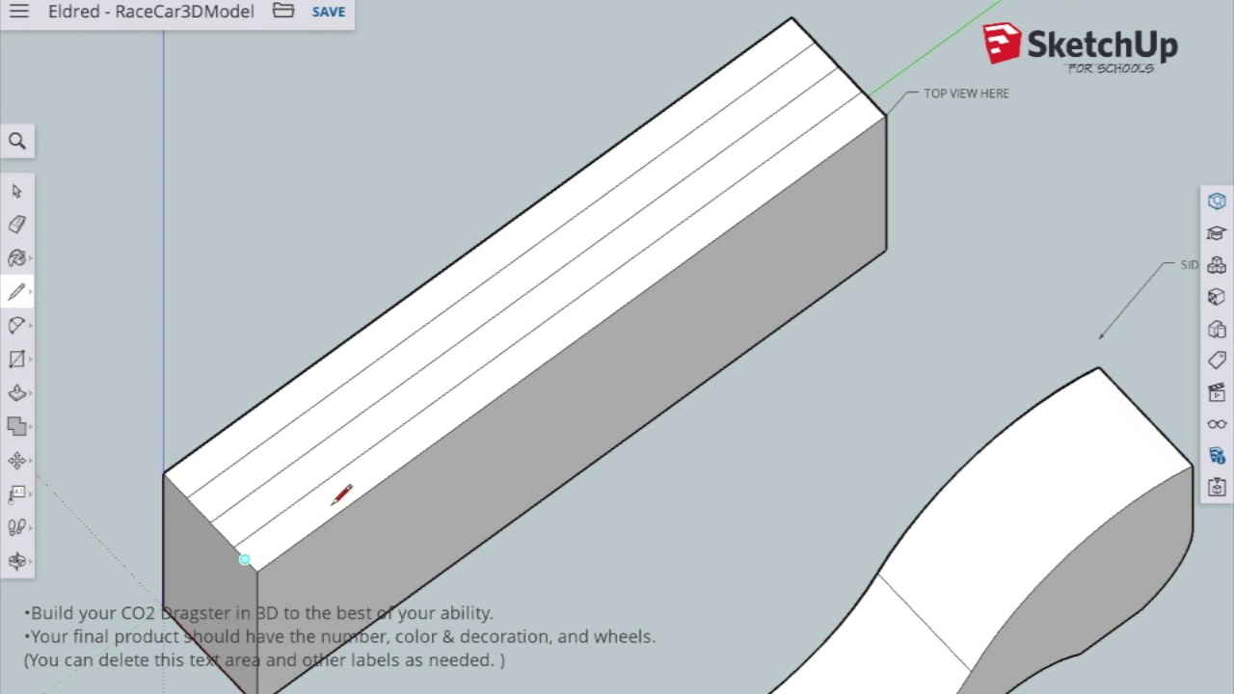
{"action": "left_click", "coordinate": [873, 102]}
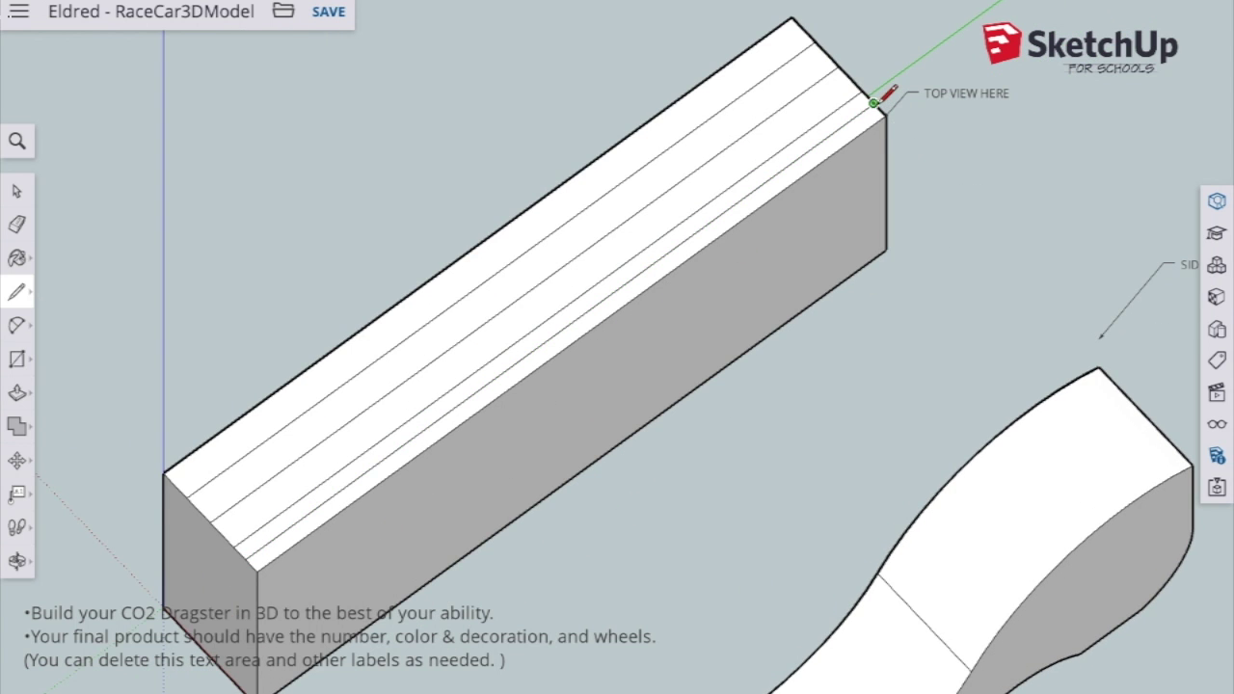
{"action": "left_click", "coordinate": [175, 484]}
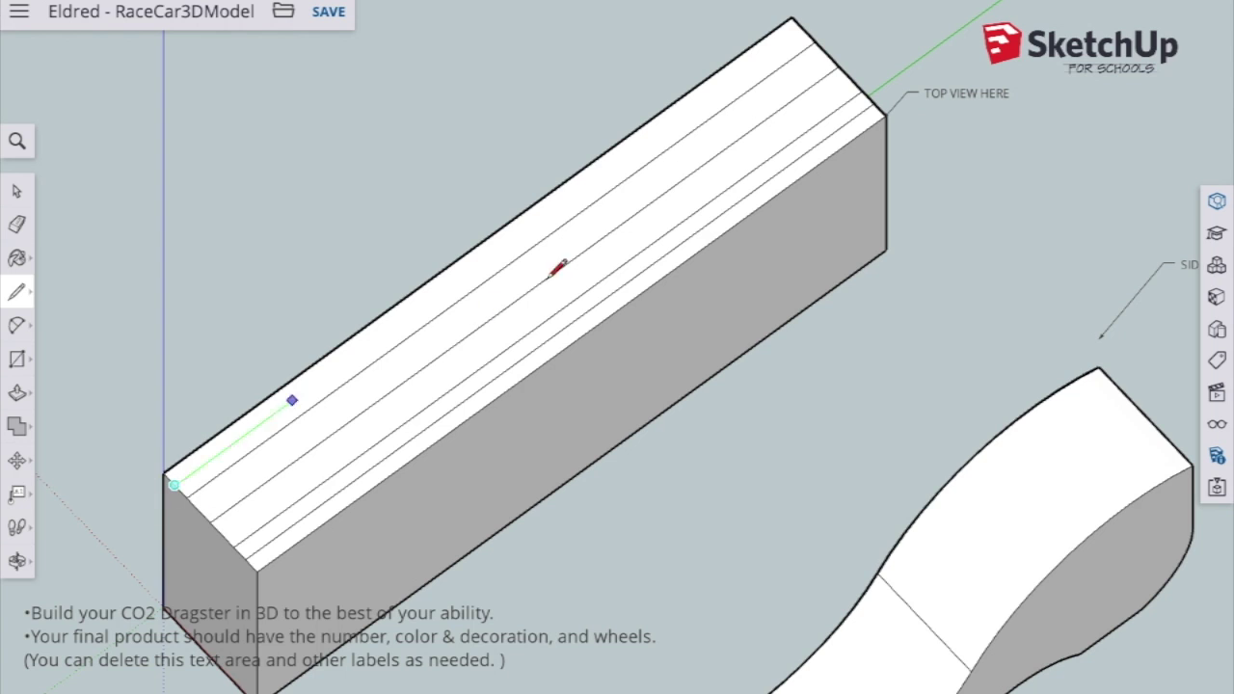
{"action": "left_click", "coordinate": [803, 30]}
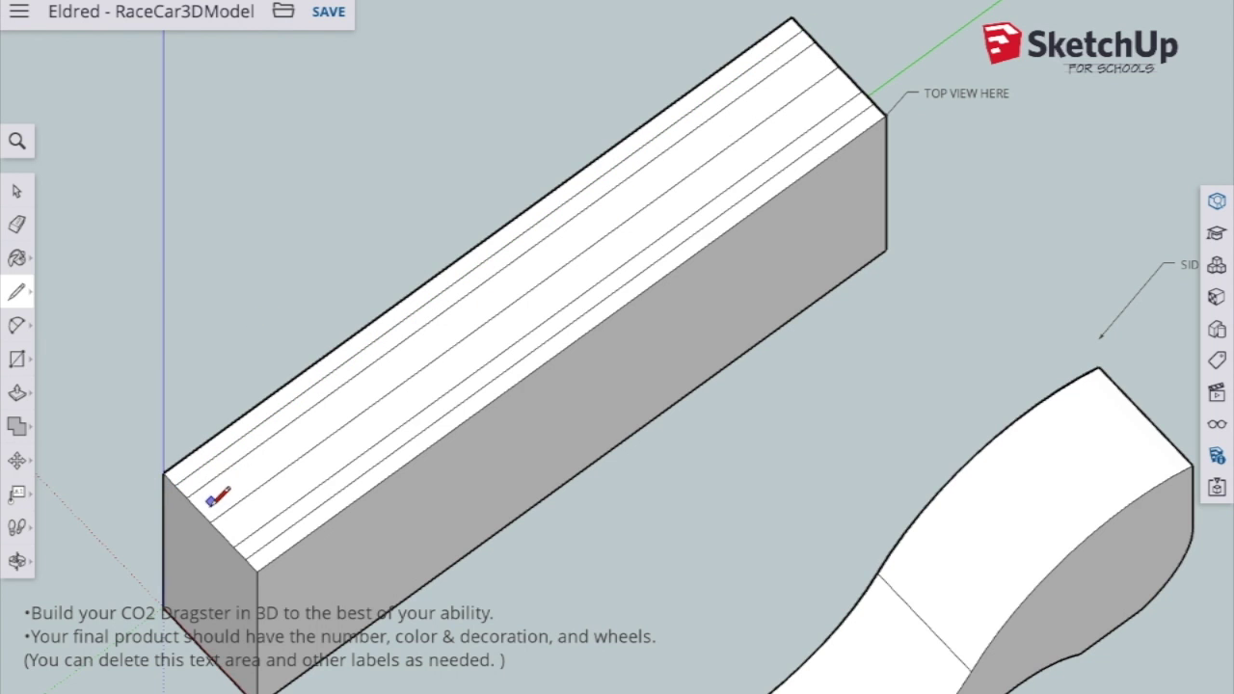
Outline a tapered nose on the top face with two diagonals from the front edge and a full-width cross line joining them.
{"action": "left_click", "coordinate": [221, 534]}
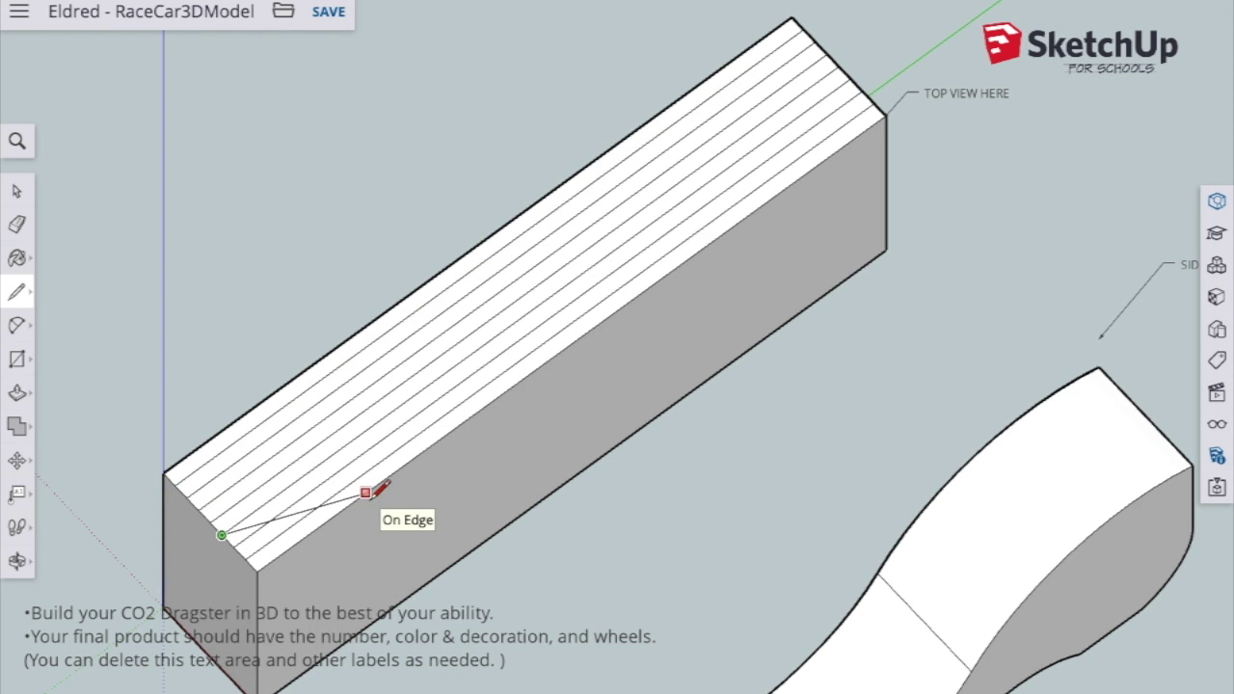
{"action": "left_click", "coordinate": [365, 493]}
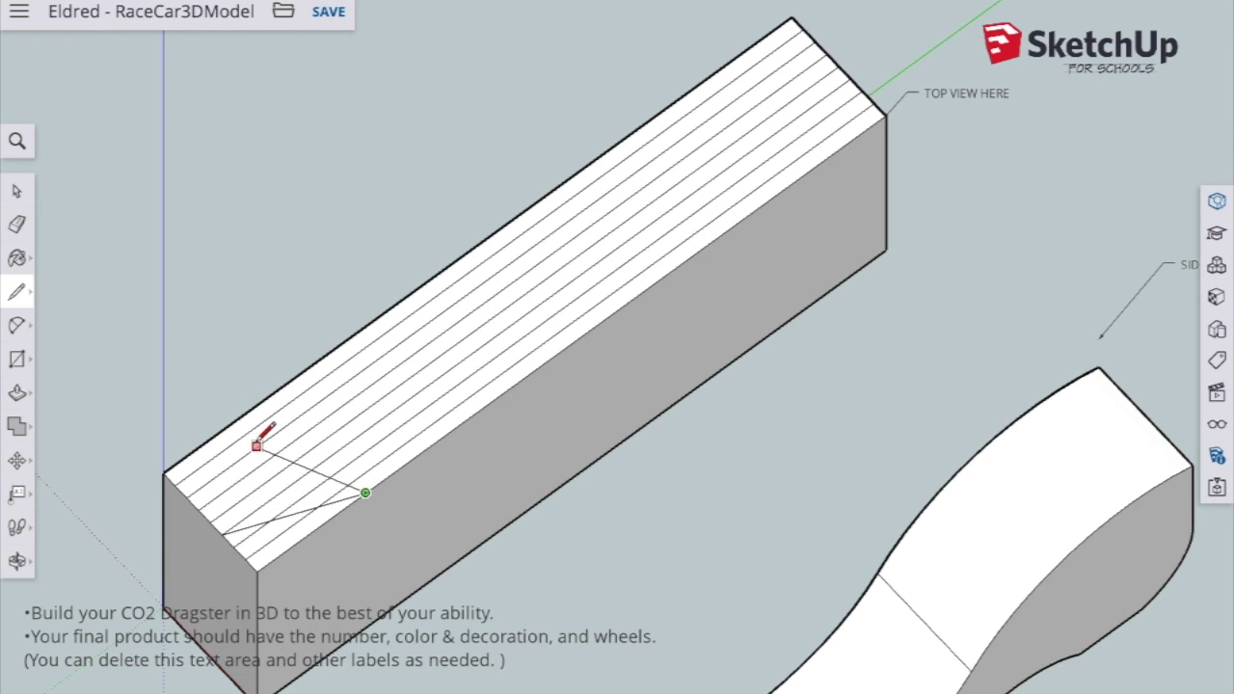
{"action": "left_click", "coordinate": [273, 395]}
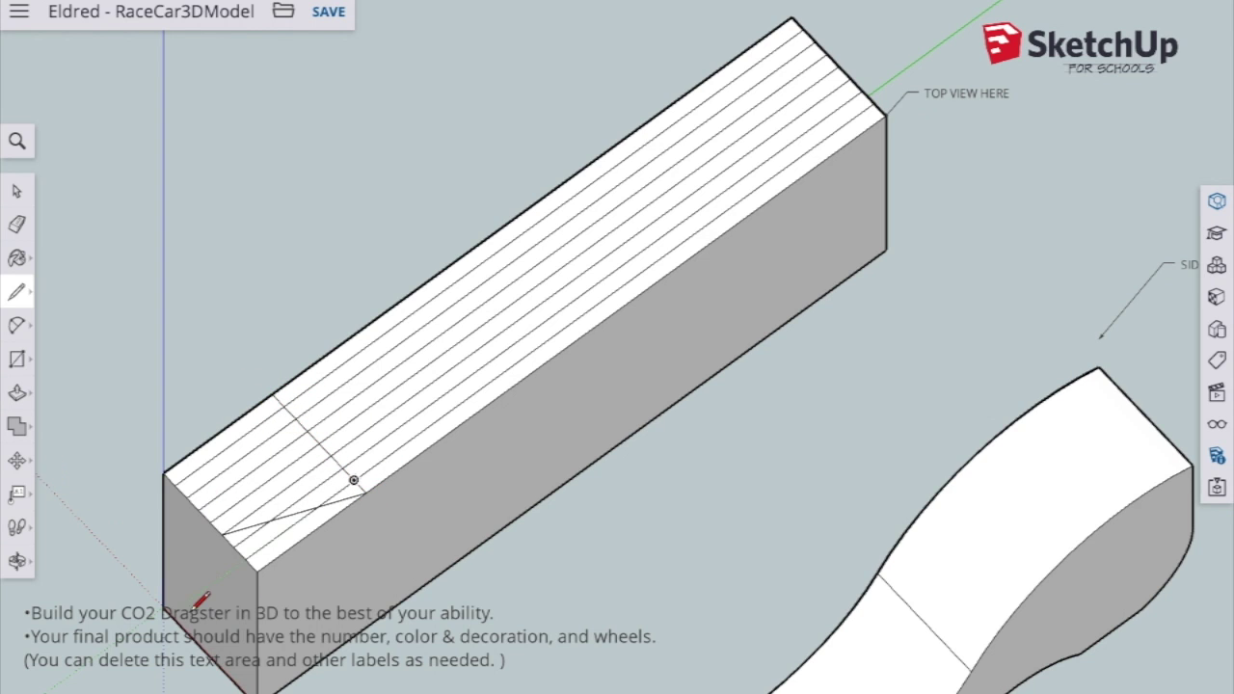
{"action": "left_click", "coordinate": [197, 510]}
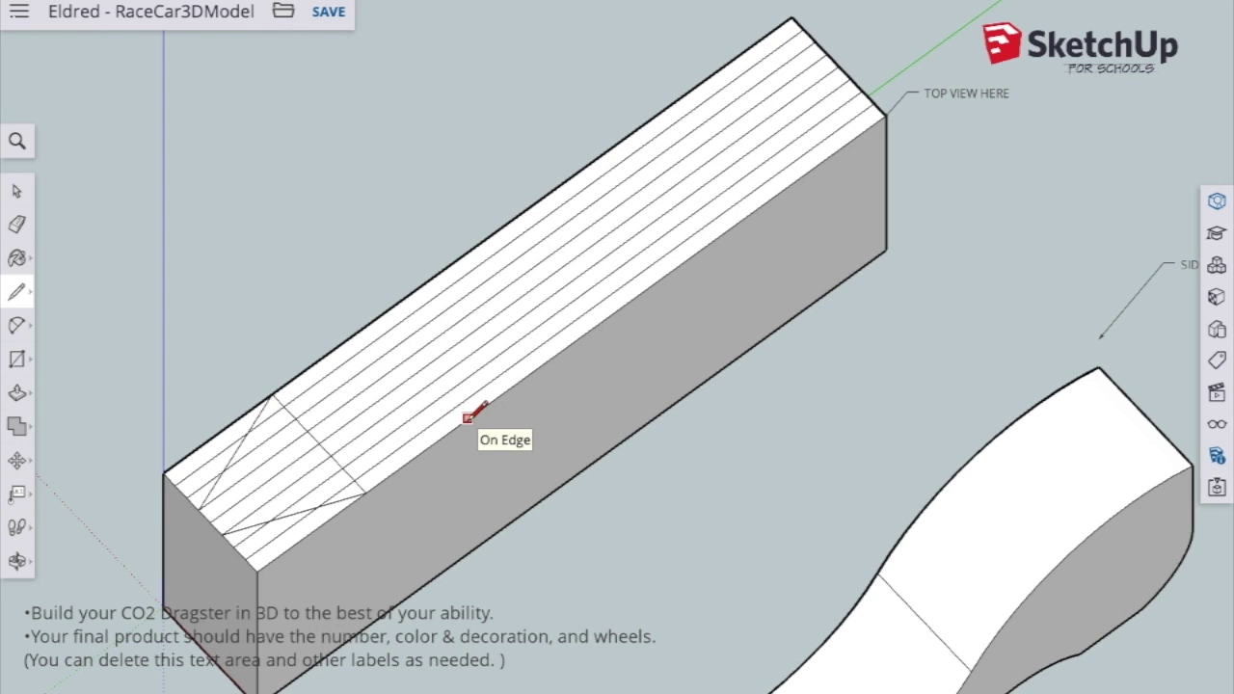
Draw the two inward-sloping diagonals of the body's narrow waist from the near long edge of the top face.
{"action": "left_click", "coordinate": [522, 339]}
{"action": "left_click", "coordinate": [644, 250]}
{"action": "left_click", "coordinate": [726, 233]}
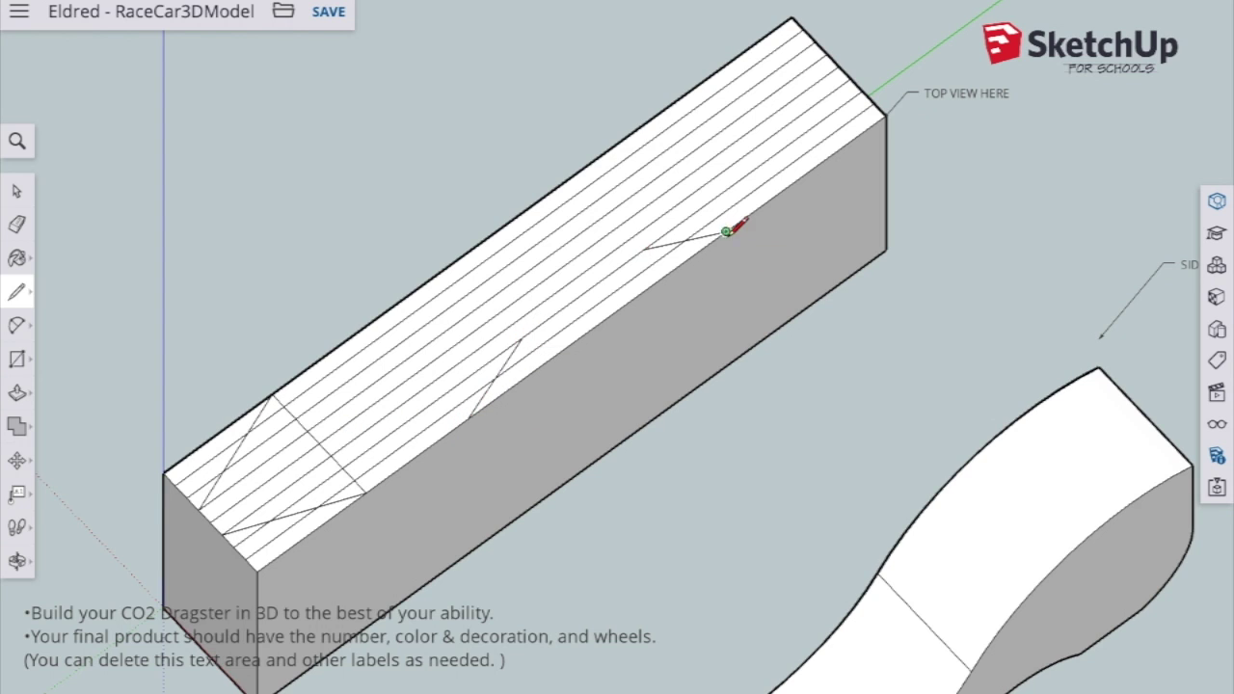
Draw cross lines from the inner ends of both waist diagonals to the matching grid line on the far side.
{"action": "left_click", "coordinate": [523, 338]}
{"action": "left_click", "coordinate": [475, 290]}
{"action": "left_click", "coordinate": [644, 250]}
{"action": "left_click", "coordinate": [608, 213]}
{"action": "key", "text": "ctrl+z"}
{"action": "left_click", "coordinate": [645, 250]}
{"action": "left_click", "coordinate": [598, 201]}
Draw full-width cross lines at the waist's front and rear limits and mirror the diagonals on the far side.
{"action": "left_click", "coordinate": [468, 418]}
{"action": "left_click", "coordinate": [375, 320]}
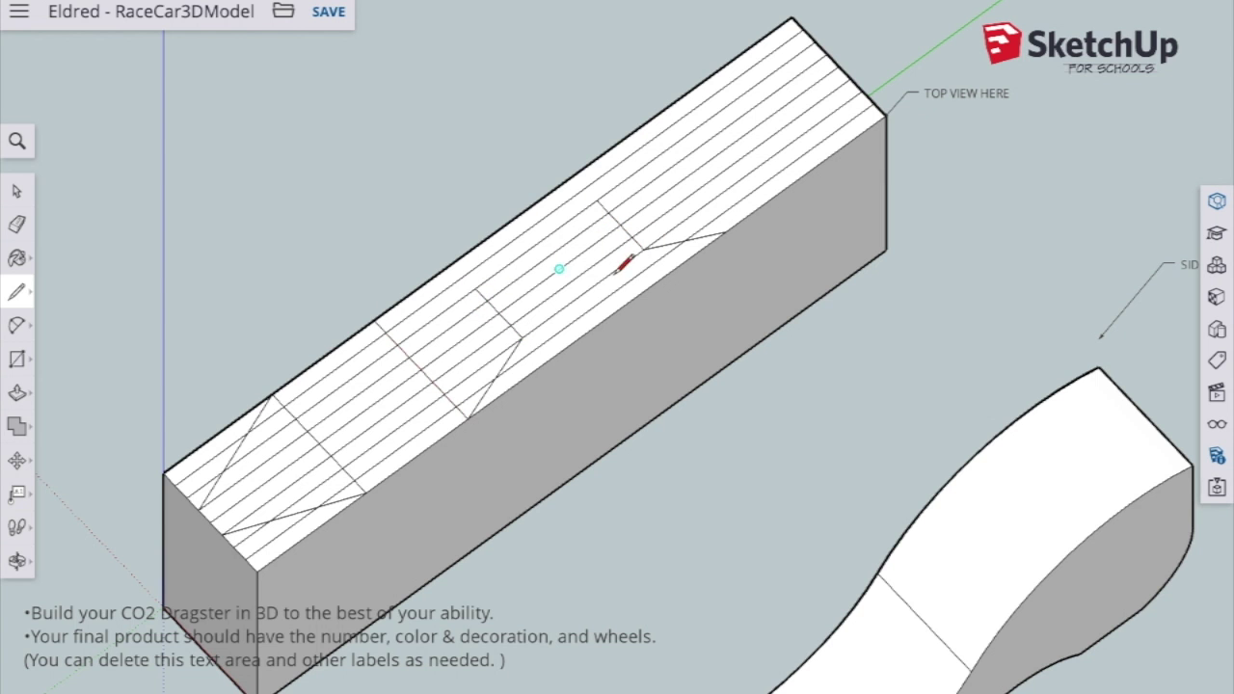
{"action": "left_click", "coordinate": [726, 232]}
{"action": "left_click", "coordinate": [633, 133]}
{"action": "left_click", "coordinate": [598, 201]}
Cut off both rear corners of the top face's body outline with short diagonal lines.
{"action": "scroll", "coordinate": [467, 582], "scroll_direction": "down", "scroll_amount": 2}
{"action": "scroll", "coordinate": [797, 116], "scroll_direction": "up", "scroll_amount": 5}
{"action": "left_click", "coordinate": [761, 271]}
{"action": "left_click", "coordinate": [744, 341]}
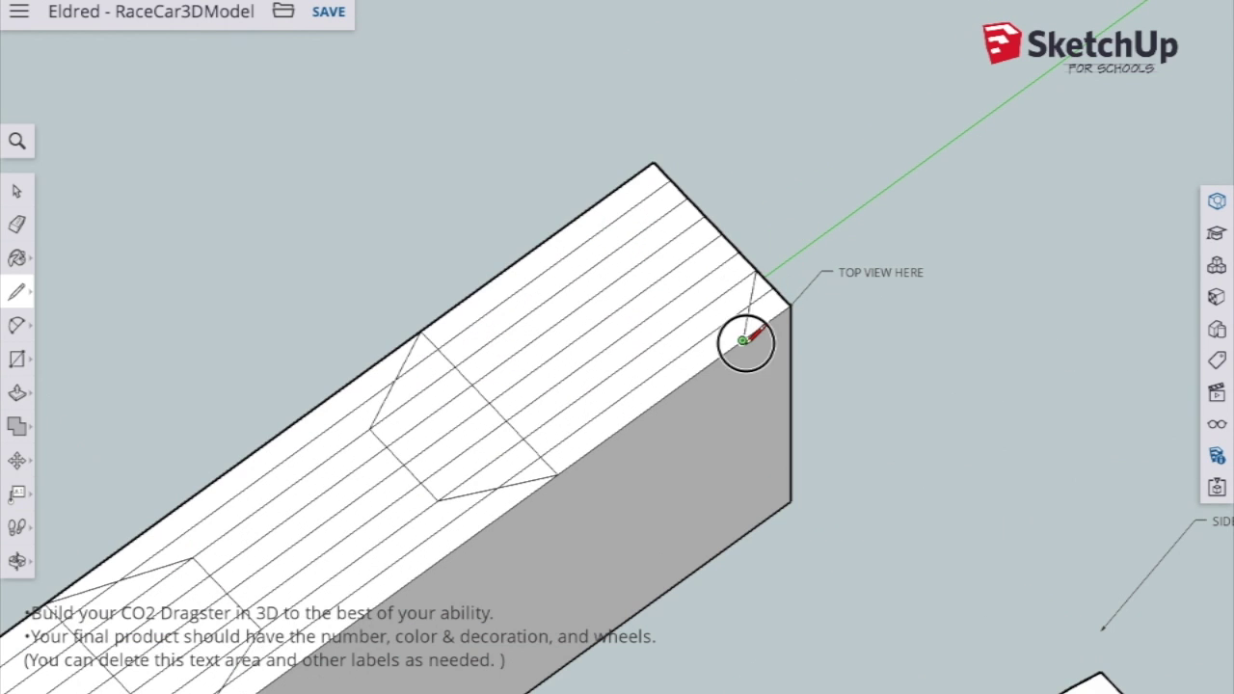
{"action": "left_click", "coordinate": [607, 196]}
{"action": "left_click", "coordinate": [690, 196]}
Erase all interior grid and cross lines on the top face, keeping only the nose, waist and rear corner outlines.
{"action": "scroll", "coordinate": [780, 183], "scroll_direction": "down", "scroll_amount": 5}
{"action": "middle_click_drag", "start_coordinate": [480, 512], "coordinate": [682, 414], "text": "shift"}
{"action": "scroll", "coordinate": [1090, 174], "scroll_direction": "up", "scroll_amount": 3}
{"action": "key", "text": "e"}
{"action": "left_click_drag", "start_coordinate": [386, 468], "coordinate": [401, 445]}
{"action": "left_click_drag", "start_coordinate": [386, 434], "coordinate": [355, 409]}
{"action": "left_click_drag", "start_coordinate": [397, 461], "coordinate": [423, 488]}
{"action": "left_click_drag", "start_coordinate": [366, 532], "coordinate": [356, 544]}
{"action": "left_click_drag", "start_coordinate": [297, 490], "coordinate": [276, 468]}
{"action": "mouse_move", "coordinate": [448, 478]}
{"action": "left_mouse_down"}
{"action": "mouse_move", "coordinate": [479, 352]}
{"action": "mouse_move", "coordinate": [573, 303]}
{"action": "left_mouse_up"}
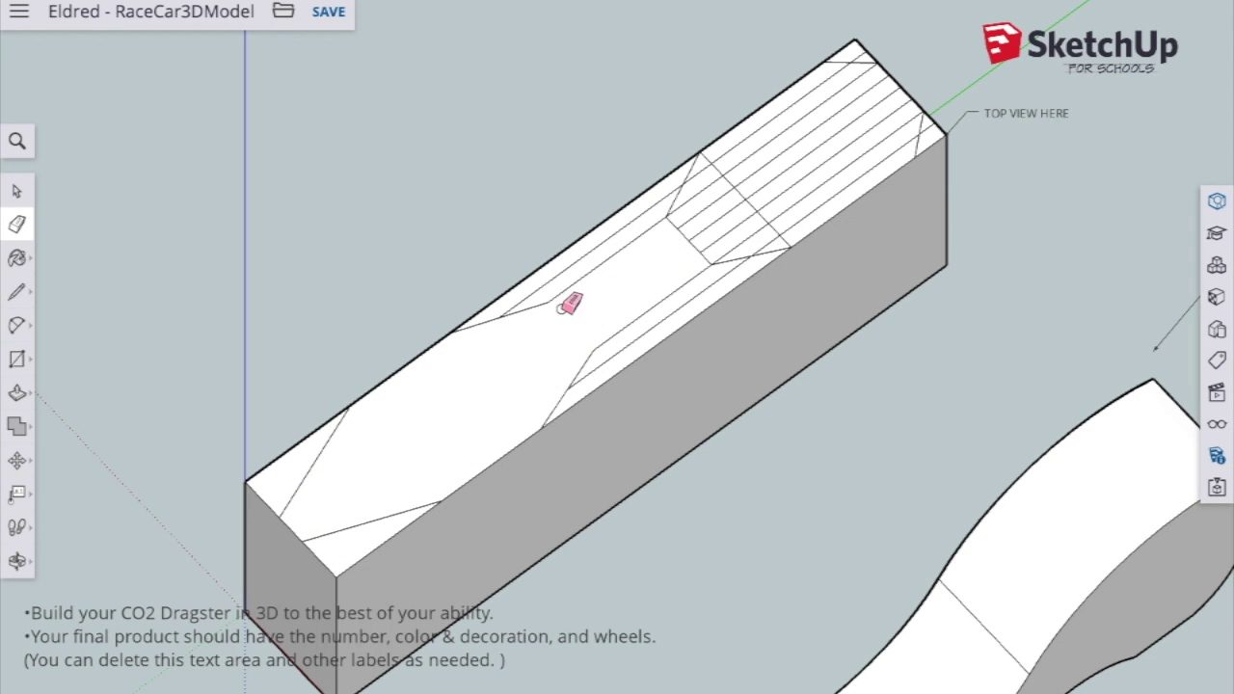
{"action": "mouse_move", "coordinate": [667, 266]}
{"action": "left_mouse_down"}
{"action": "mouse_move", "coordinate": [700, 242]}
{"action": "mouse_move", "coordinate": [730, 179]}
{"action": "mouse_move", "coordinate": [939, 121]}
{"action": "left_mouse_up"}
{"action": "scroll", "coordinate": [920, 193], "scroll_direction": "down", "scroll_amount": 1}
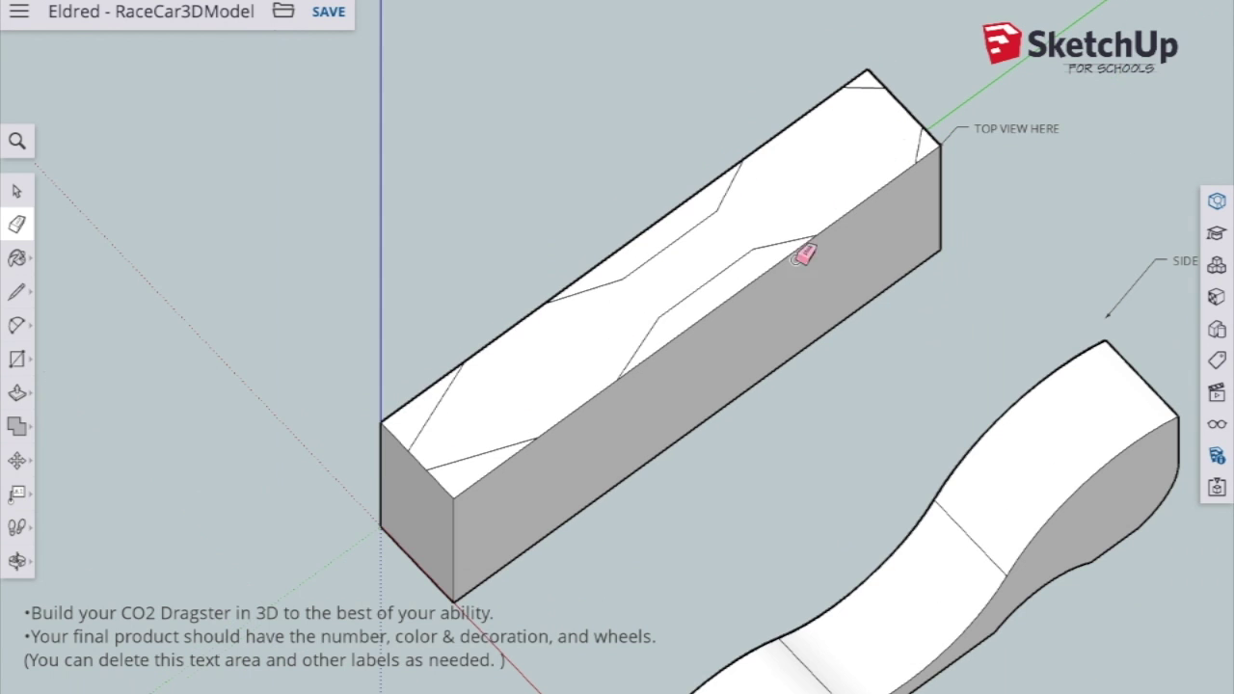
Push the waist side pieces and the nose and rear corner pieces through the block's full height to remove them.
{"action": "key", "text": "p"}
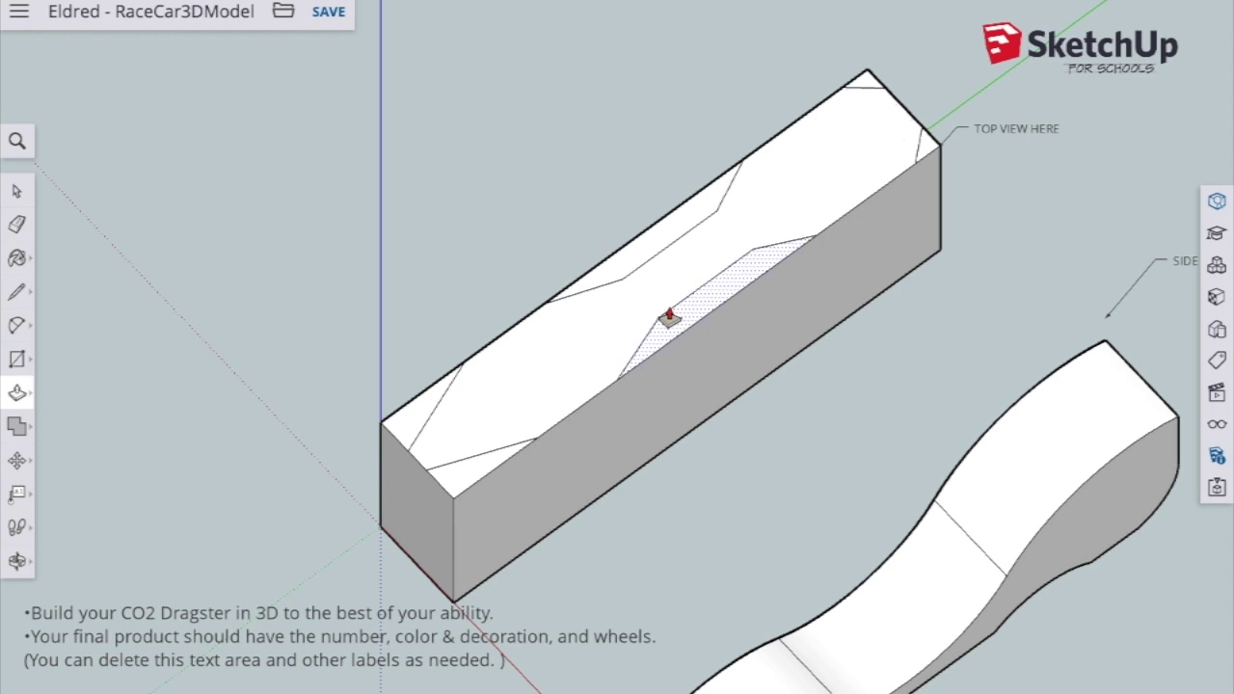
{"action": "left_click", "coordinate": [682, 330]}
{"action": "left_click", "coordinate": [611, 449]}
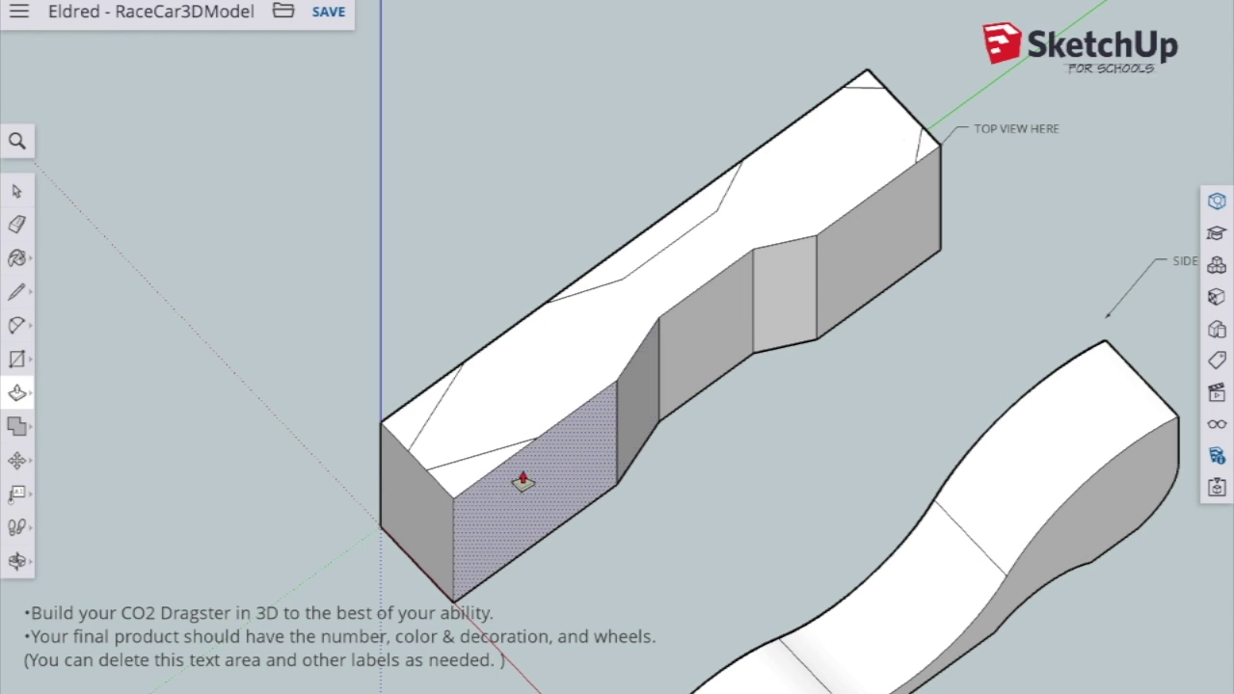
{"action": "middle_click_drag", "start_coordinate": [939, 284], "coordinate": [840, 536]}
{"action": "left_click", "coordinate": [873, 402]}
{"action": "left_click", "coordinate": [854, 548]}
{"action": "left_click", "coordinate": [585, 306]}
{"action": "left_click", "coordinate": [444, 411]}
{"action": "left_click", "coordinate": [332, 231]}
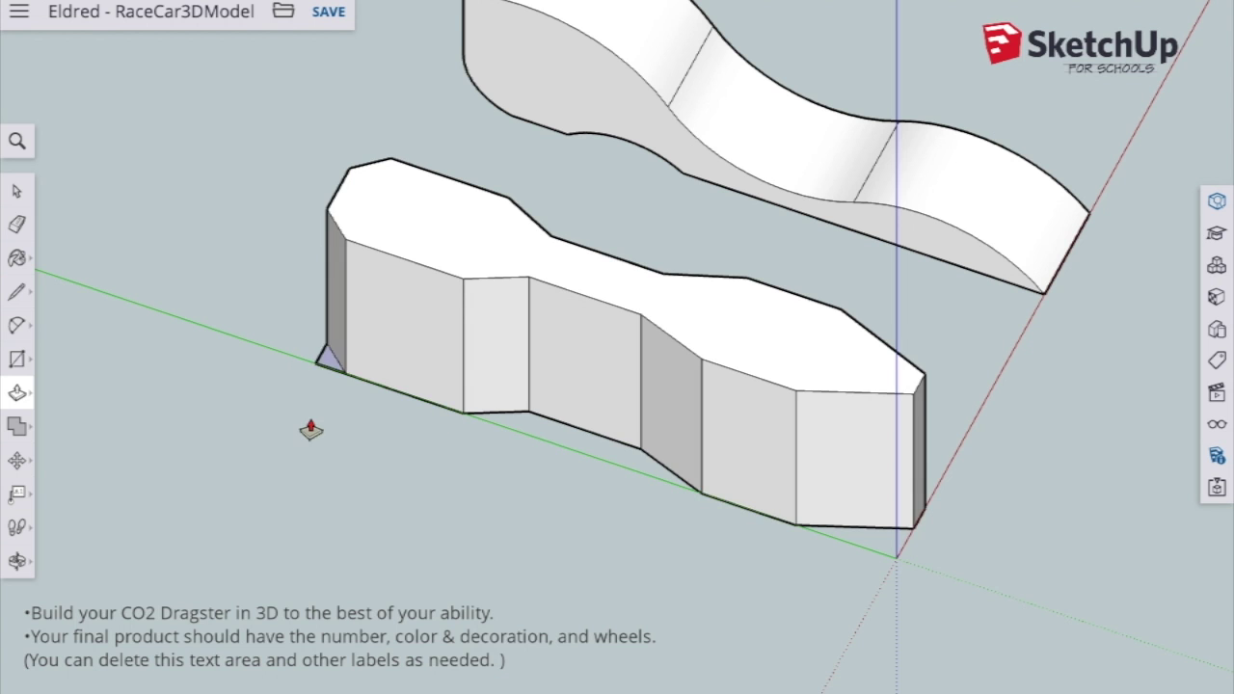
{"action": "left_click", "coordinate": [312, 420]}
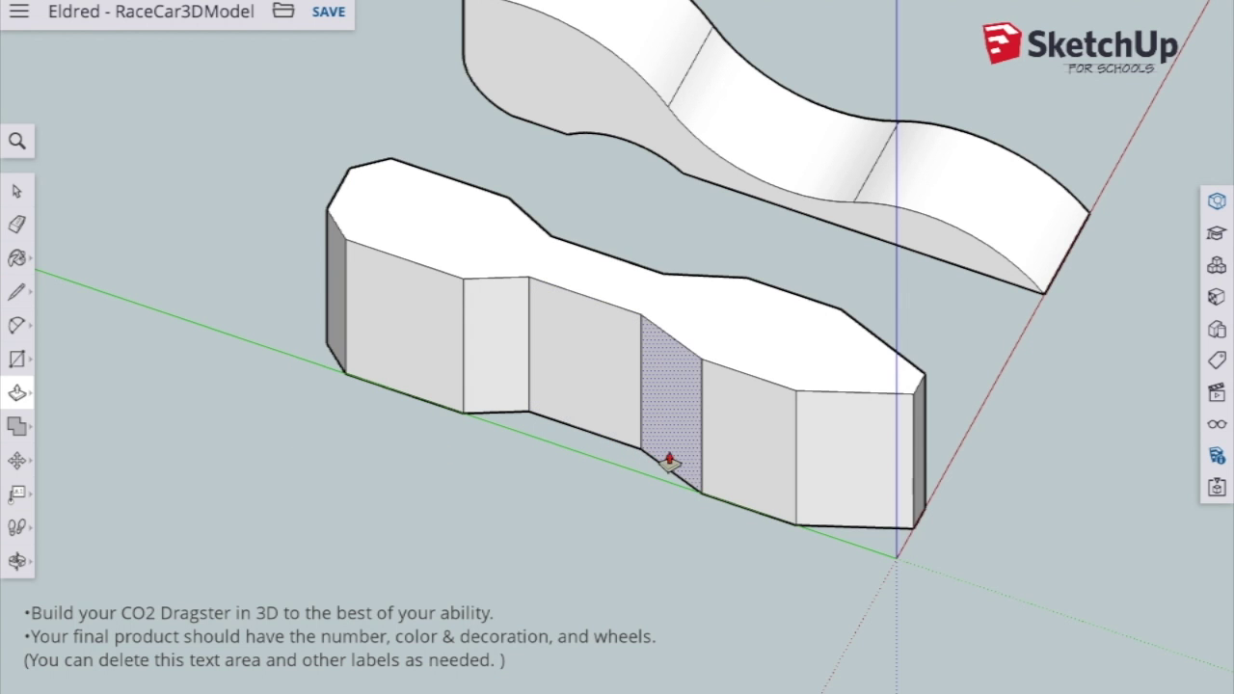
Look over both shaped blocks from the front, select the whole side-view body and save the model.
{"action": "key", "text": "o"}
{"action": "left_click_drag", "start_coordinate": [1041, 491], "coordinate": [403, 415]}
{"action": "left_click_drag", "start_coordinate": [652, 234], "coordinate": [606, 312]}
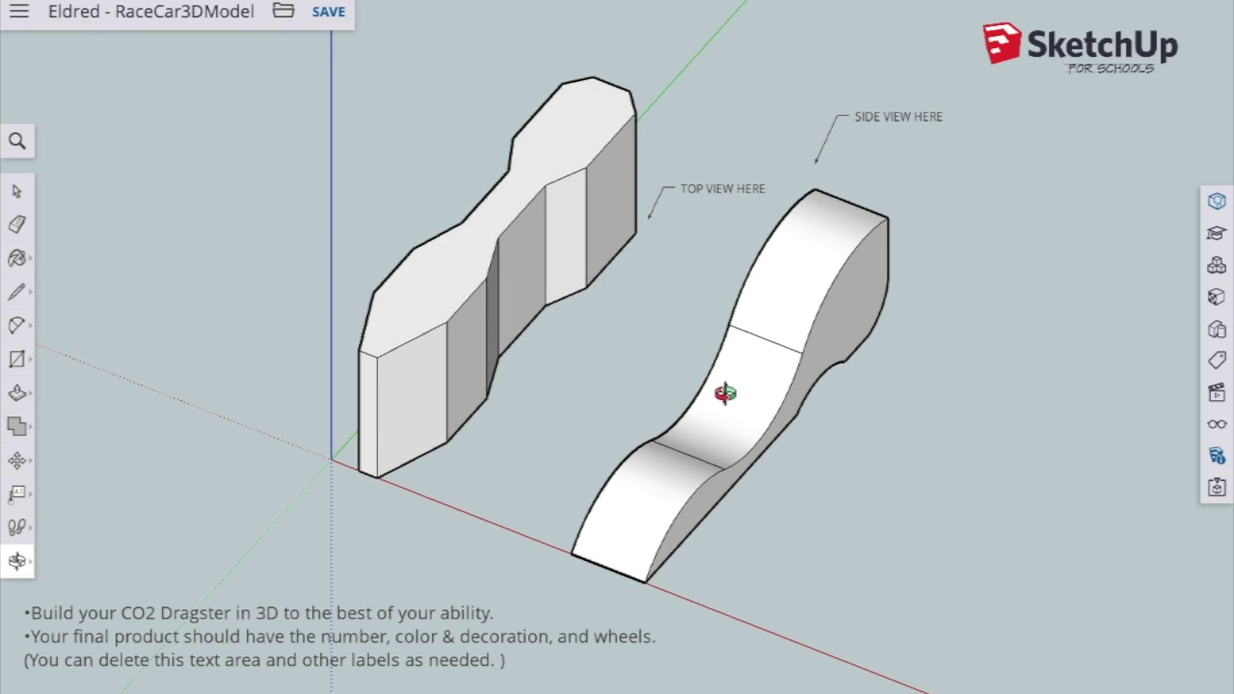
{"action": "left_click_drag", "start_coordinate": [849, 405], "coordinate": [627, 228]}
{"action": "left_click_drag", "start_coordinate": [681, 345], "coordinate": [681, 383]}
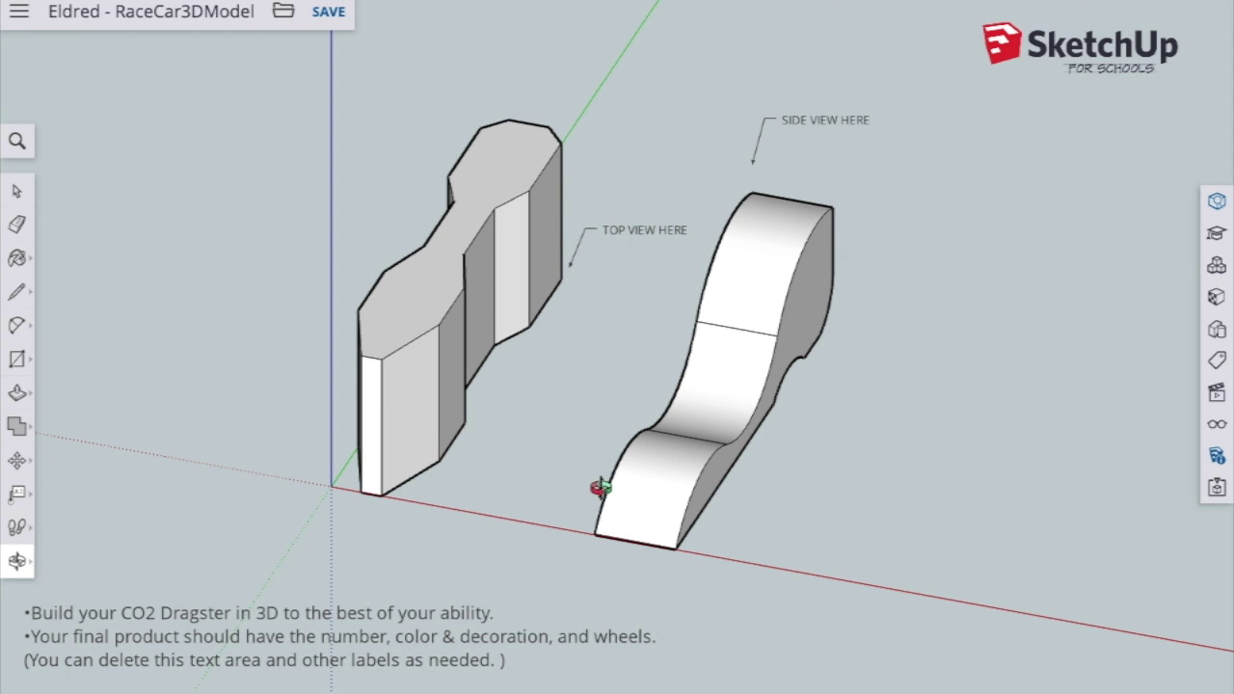
{"action": "key", "text": "space"}
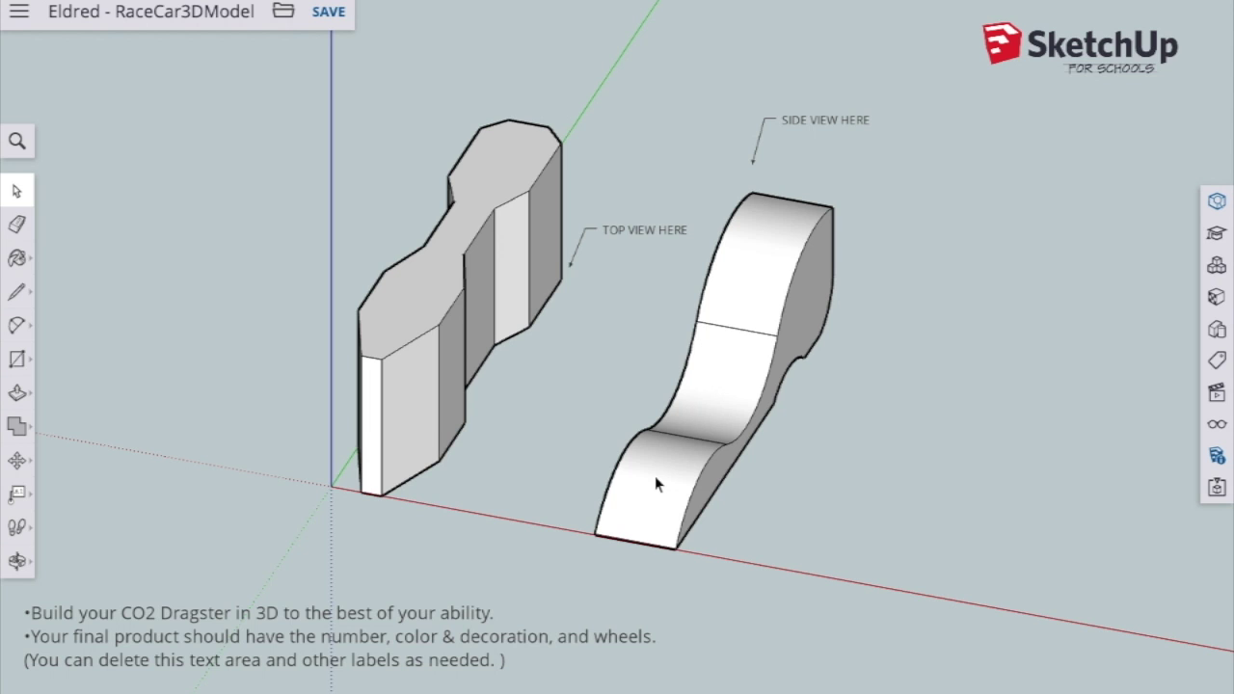
{"action": "triple_click", "coordinate": [655, 476]}
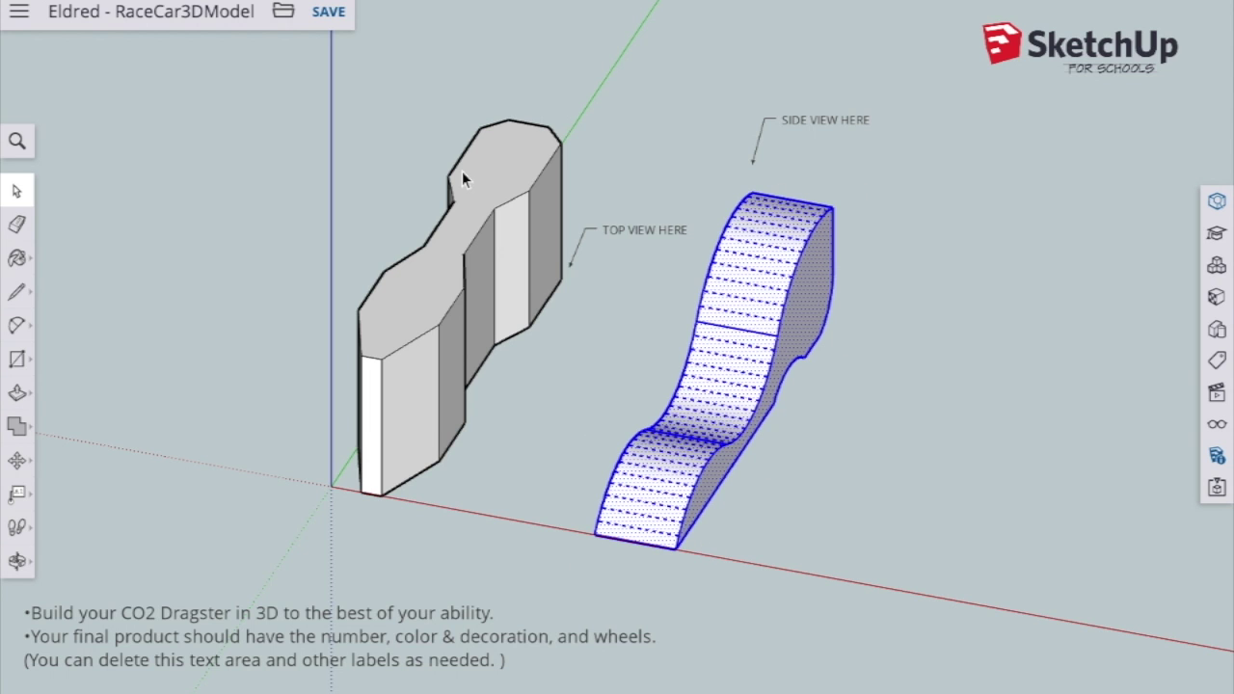
{"action": "left_click", "coordinate": [338, 14]}
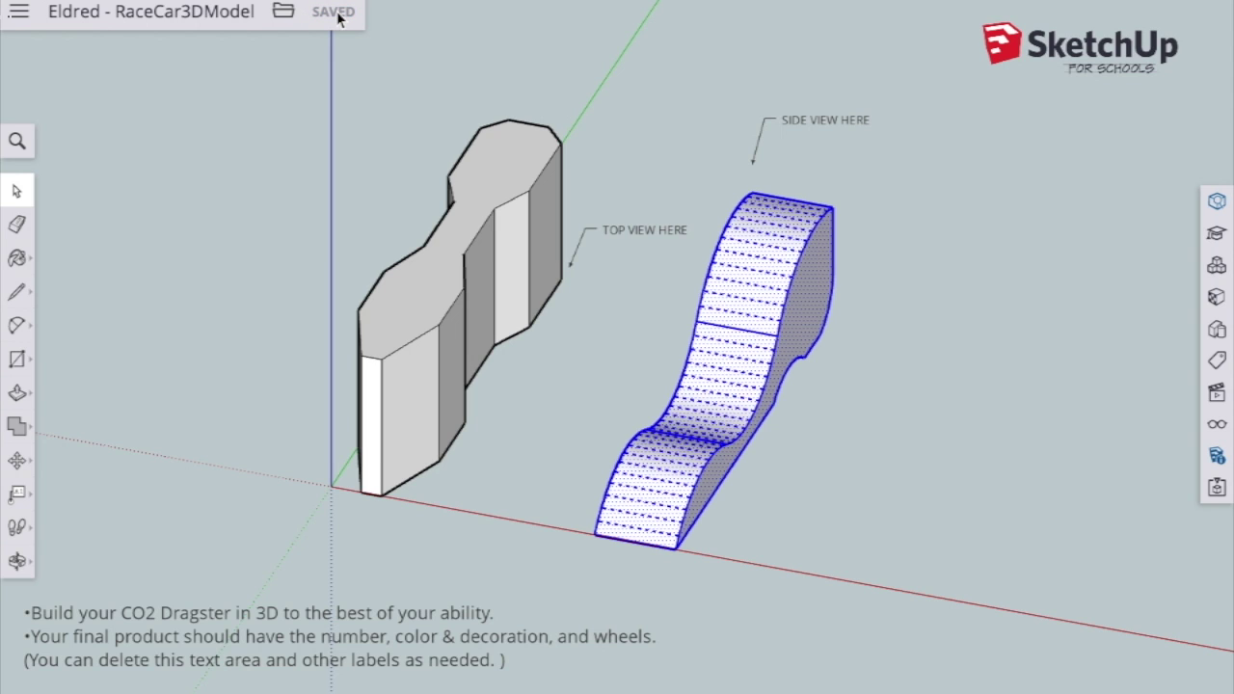
Move the whole side-view body by its front edge's midpoint onto the midpoint of the top-view body's front edge.
{"action": "left_click", "coordinate": [630, 347]}
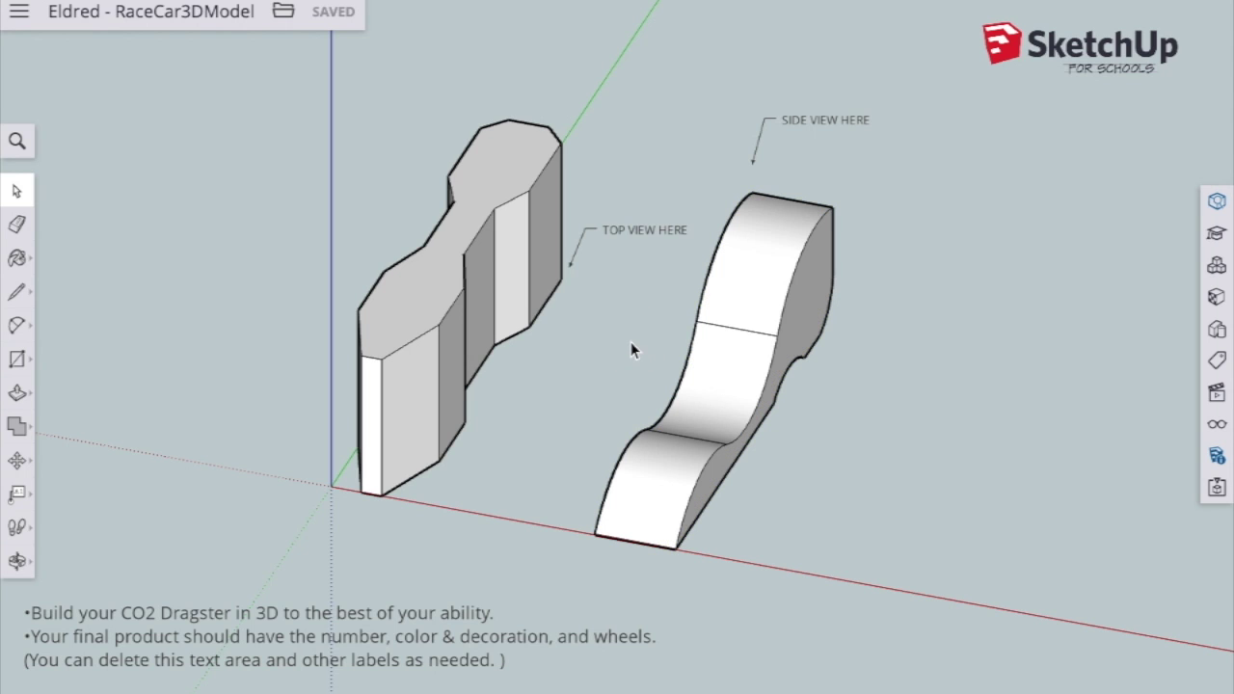
{"action": "triple_click", "coordinate": [665, 492]}
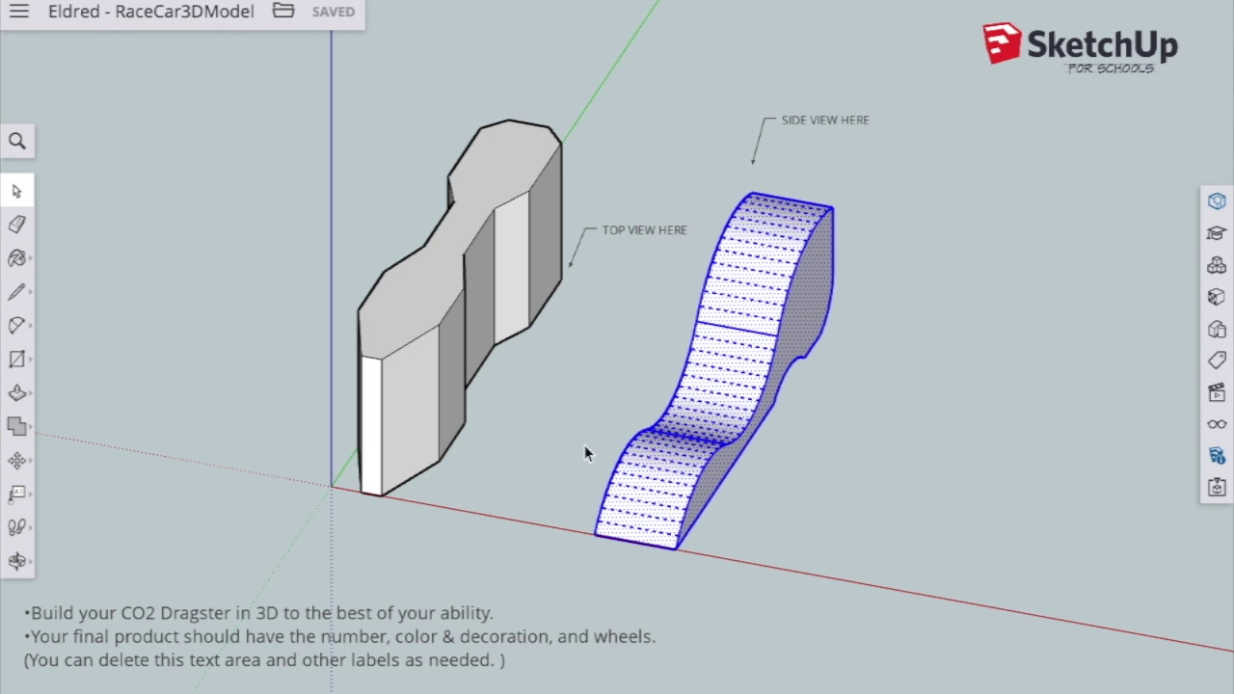
{"action": "key", "text": "m"}
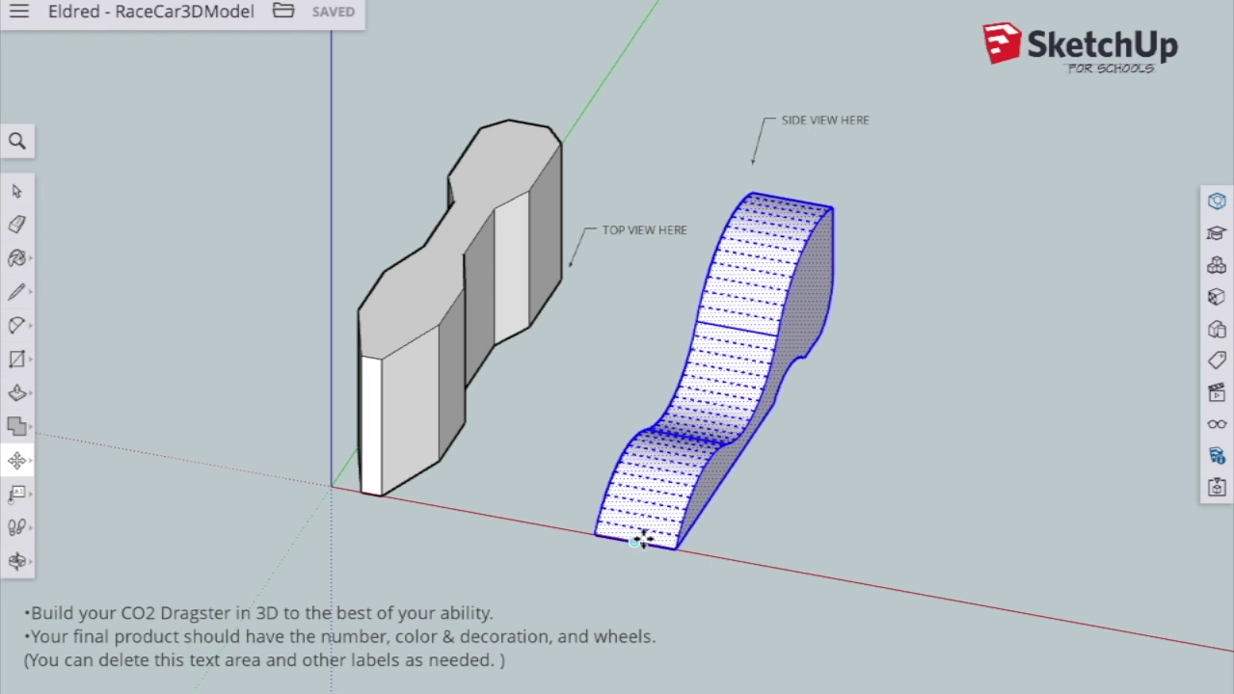
{"action": "scroll", "coordinate": [629, 542], "scroll_direction": "up", "scroll_amount": 3}
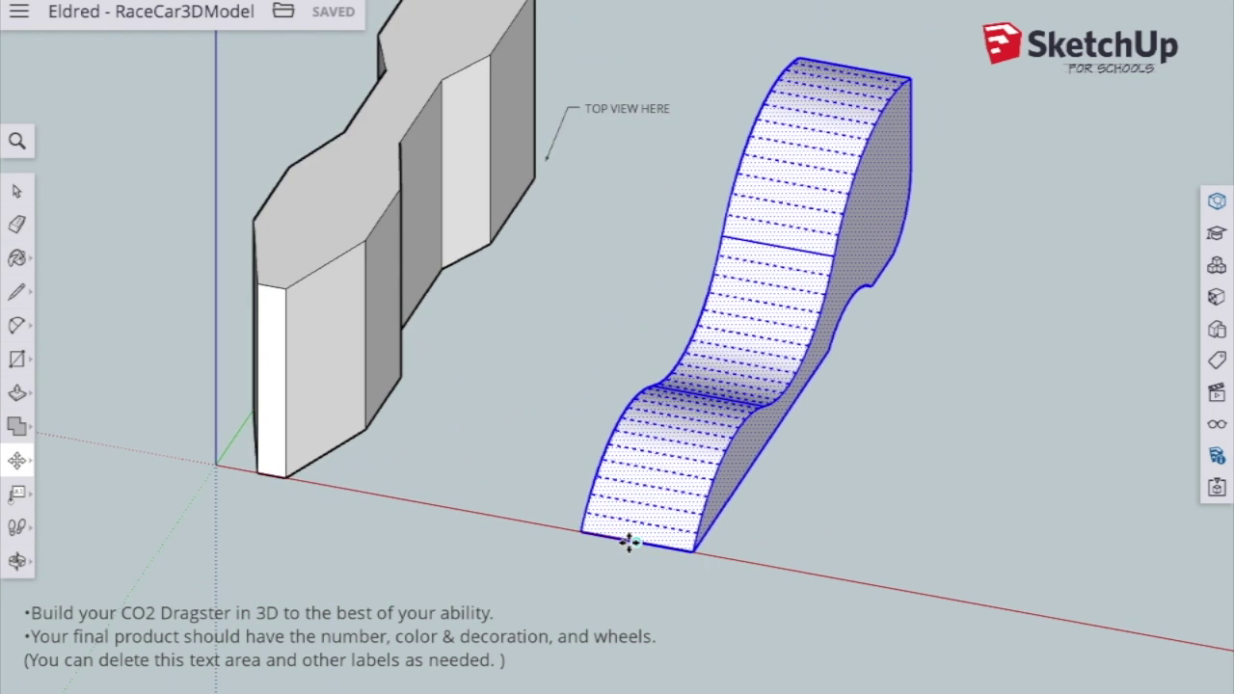
{"action": "left_click_drag", "start_coordinate": [634, 543], "coordinate": [271, 472]}
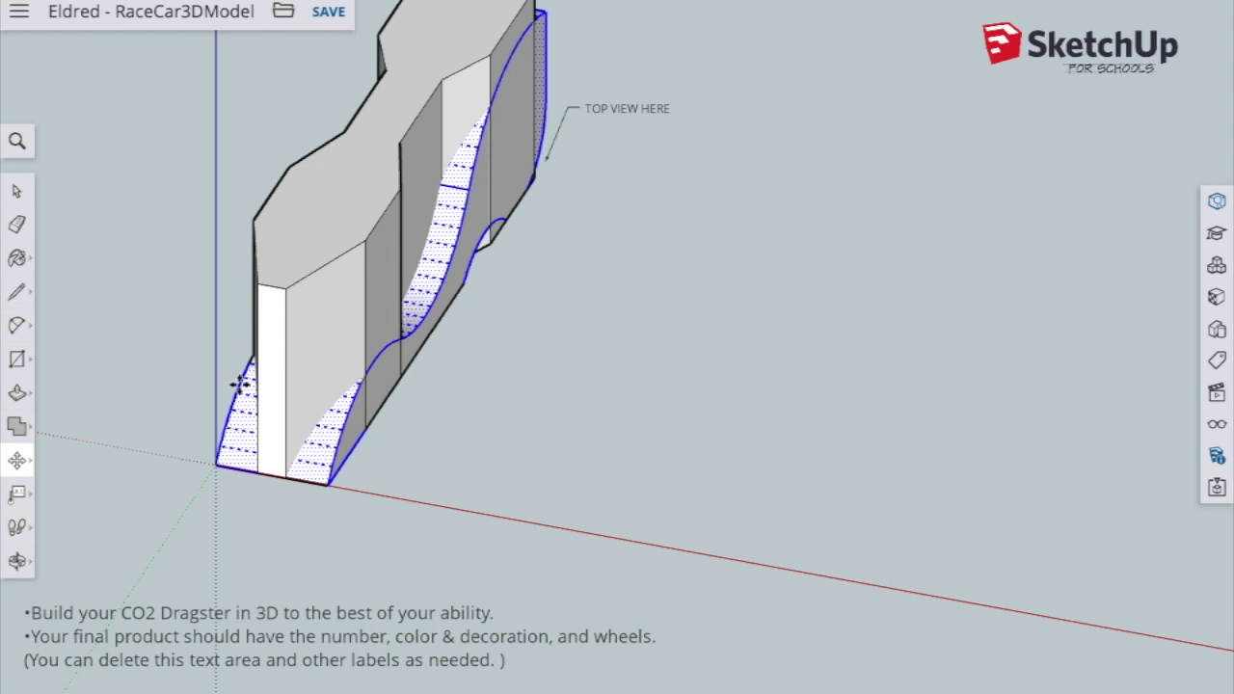
Add the top-view body to the selection and intersect the faces of both overlapping bodies with the selection.
{"action": "scroll", "coordinate": [455, 529], "scroll_direction": "down", "scroll_amount": 2}
{"action": "scroll", "coordinate": [430, 266], "scroll_direction": "up", "scroll_amount": 1}
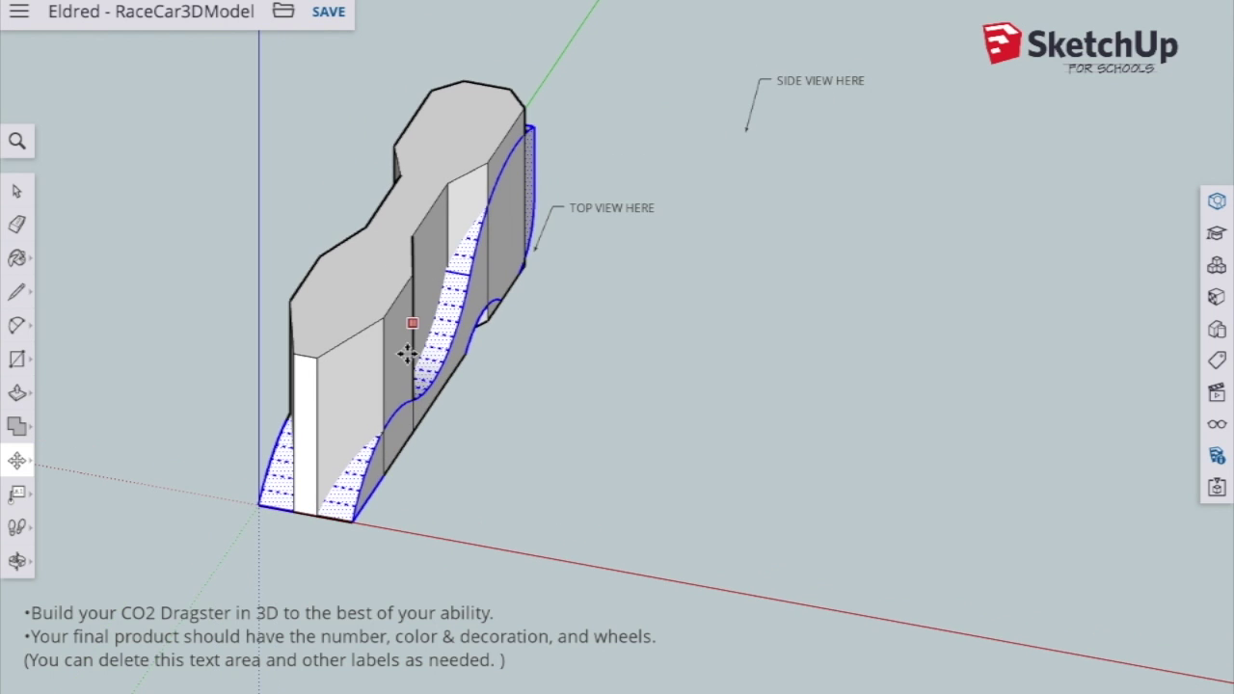
{"action": "key", "text": "space"}
{"action": "triple_click", "coordinate": [338, 439]}
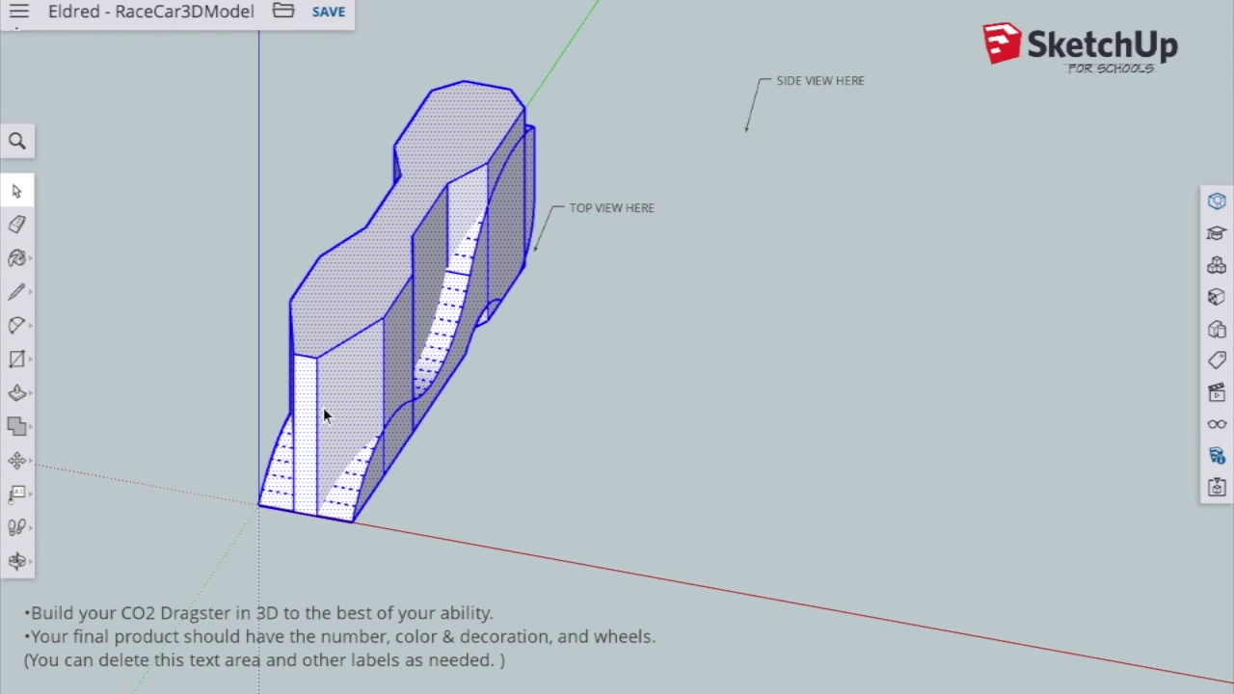
{"action": "right_click", "coordinate": [352, 295]}
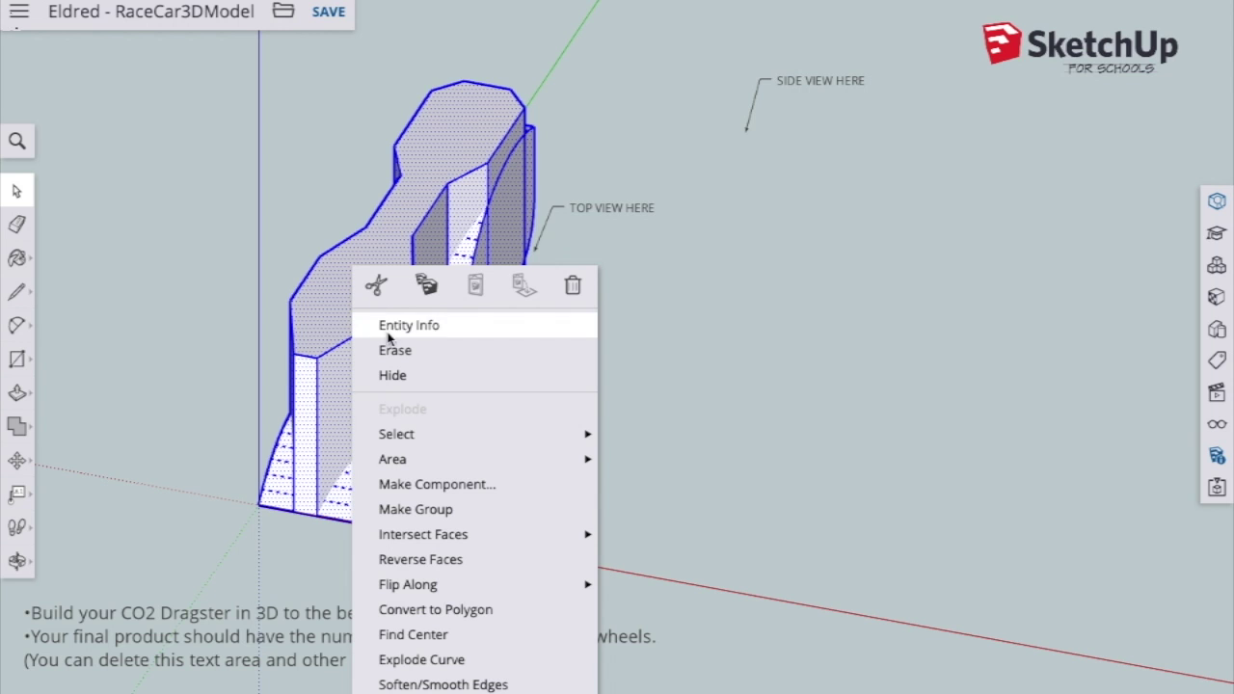
{"action": "mouse_move", "coordinate": [421, 534]}
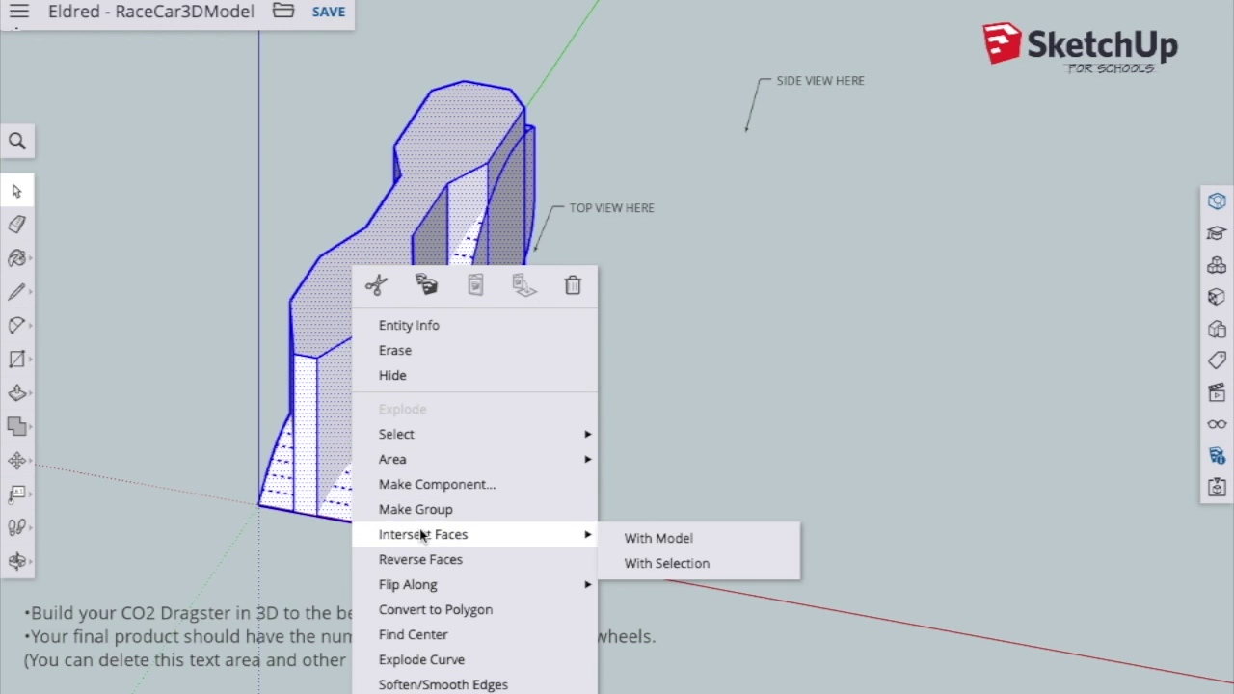
{"action": "left_click", "coordinate": [628, 562]}
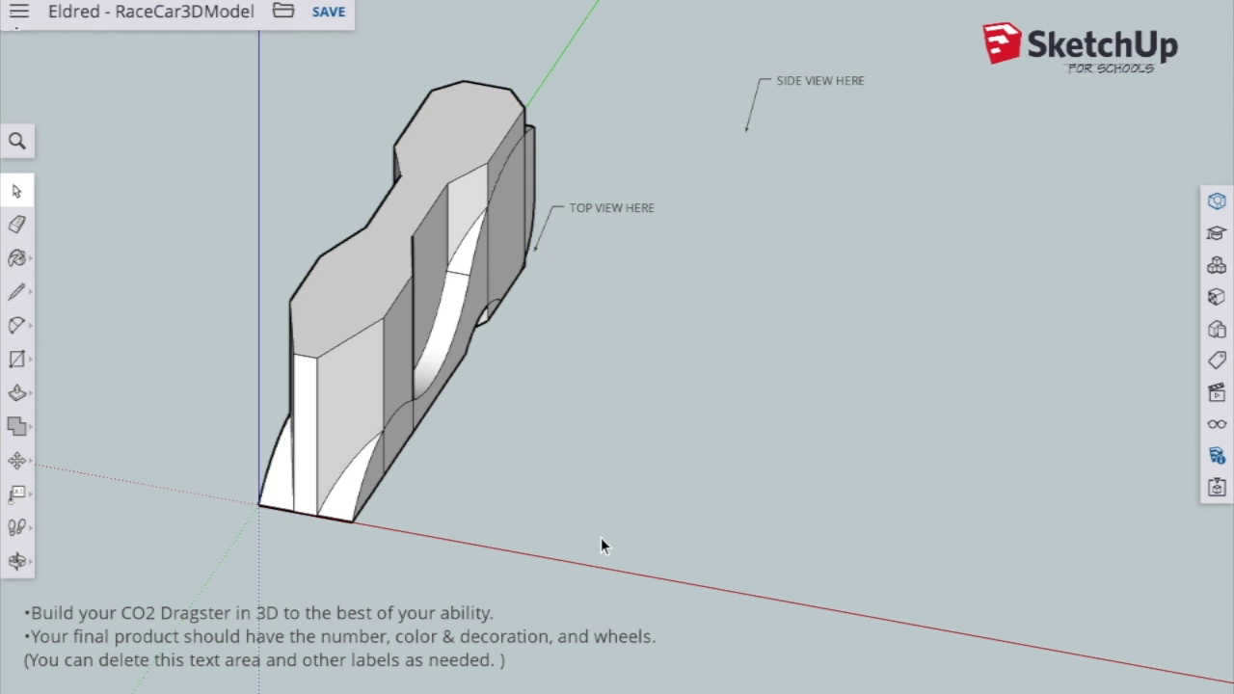
Erase the side-view body's excess corner outside the near side of the tapered nose.
{"action": "scroll", "coordinate": [465, 244], "scroll_direction": "up", "scroll_amount": 3}
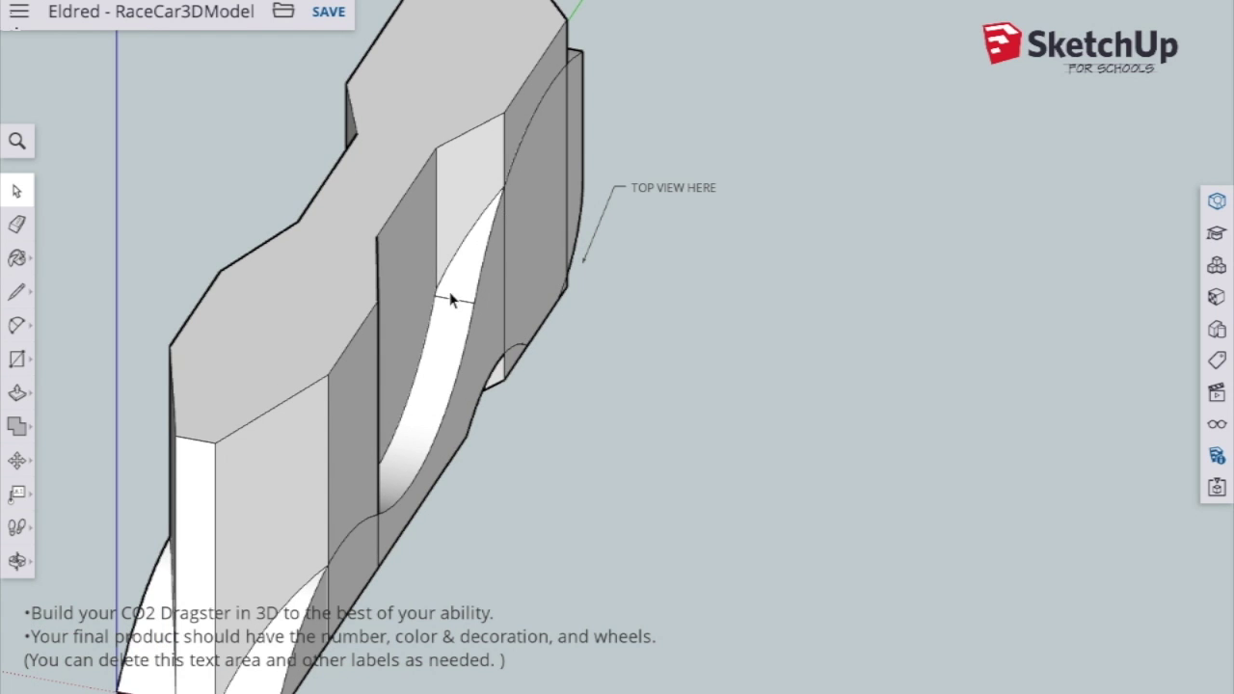
{"action": "scroll", "coordinate": [804, 210], "scroll_direction": "down", "scroll_amount": 2}
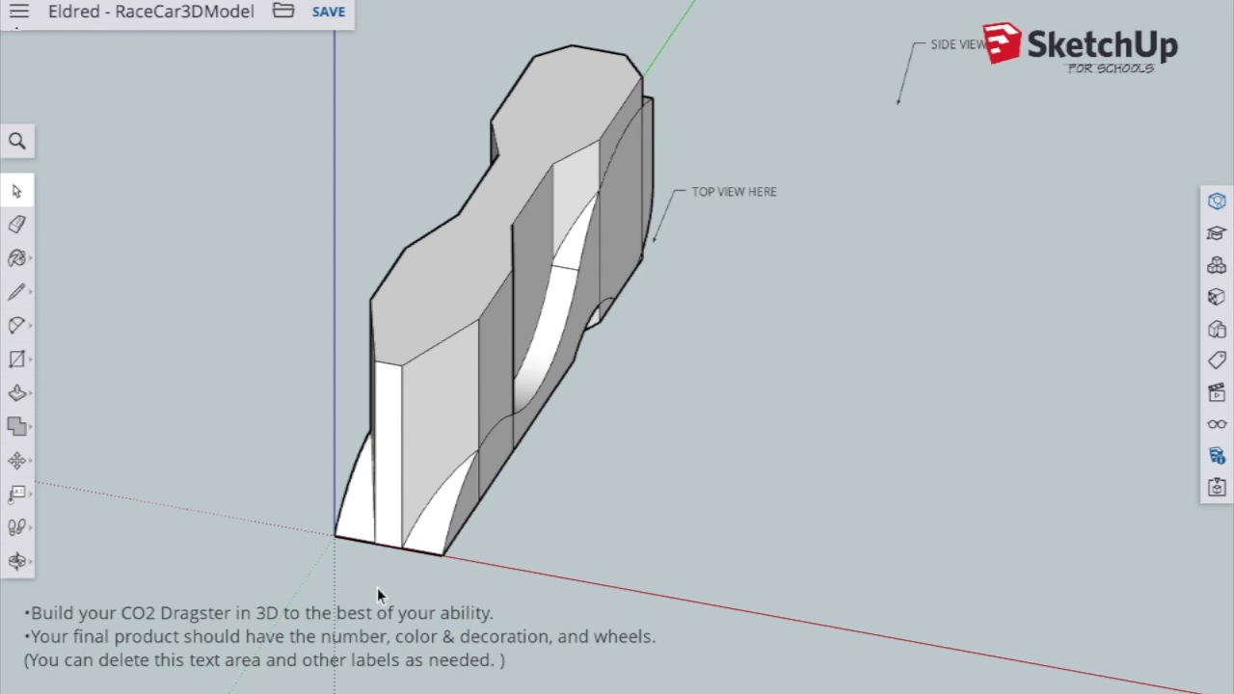
{"action": "scroll", "coordinate": [391, 585], "scroll_direction": "up", "scroll_amount": 5}
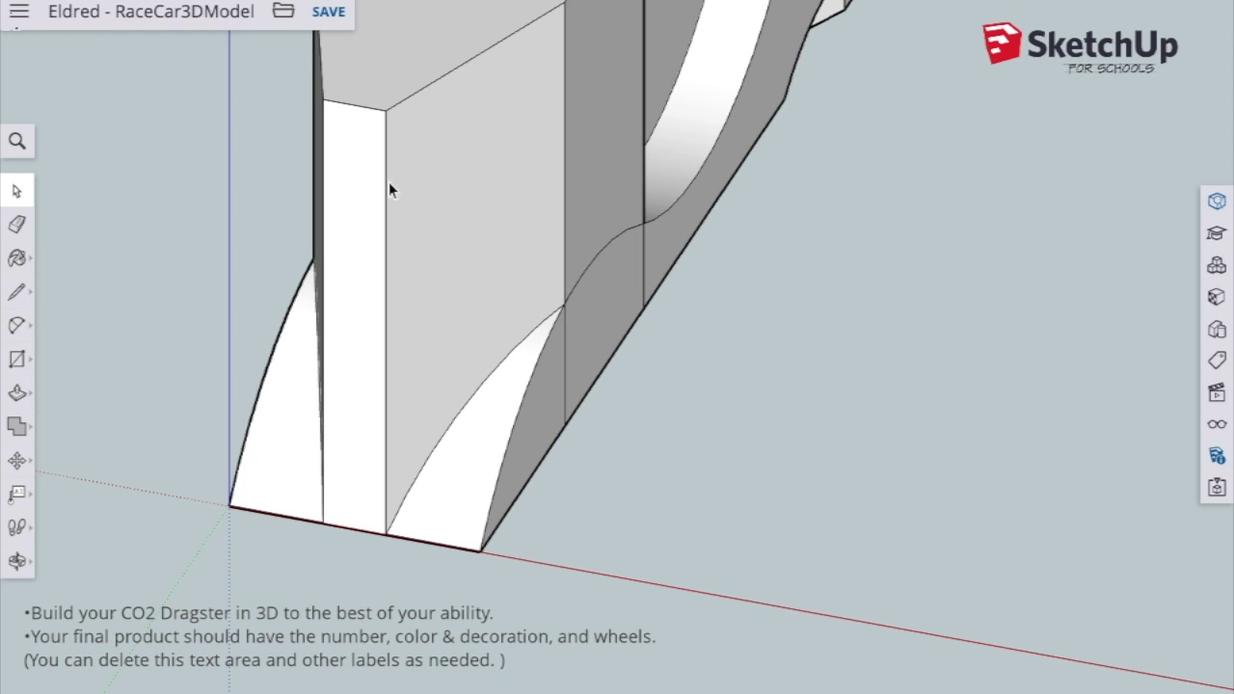
{"action": "key", "text": "e"}
{"action": "left_click_drag", "start_coordinate": [485, 548], "coordinate": [485, 547]}
Erase the block's top and front walls above the nose and the excess on its far side, undoing the mistaken nose erasure.
{"action": "scroll", "coordinate": [449, 497], "scroll_direction": "down", "scroll_amount": 2}
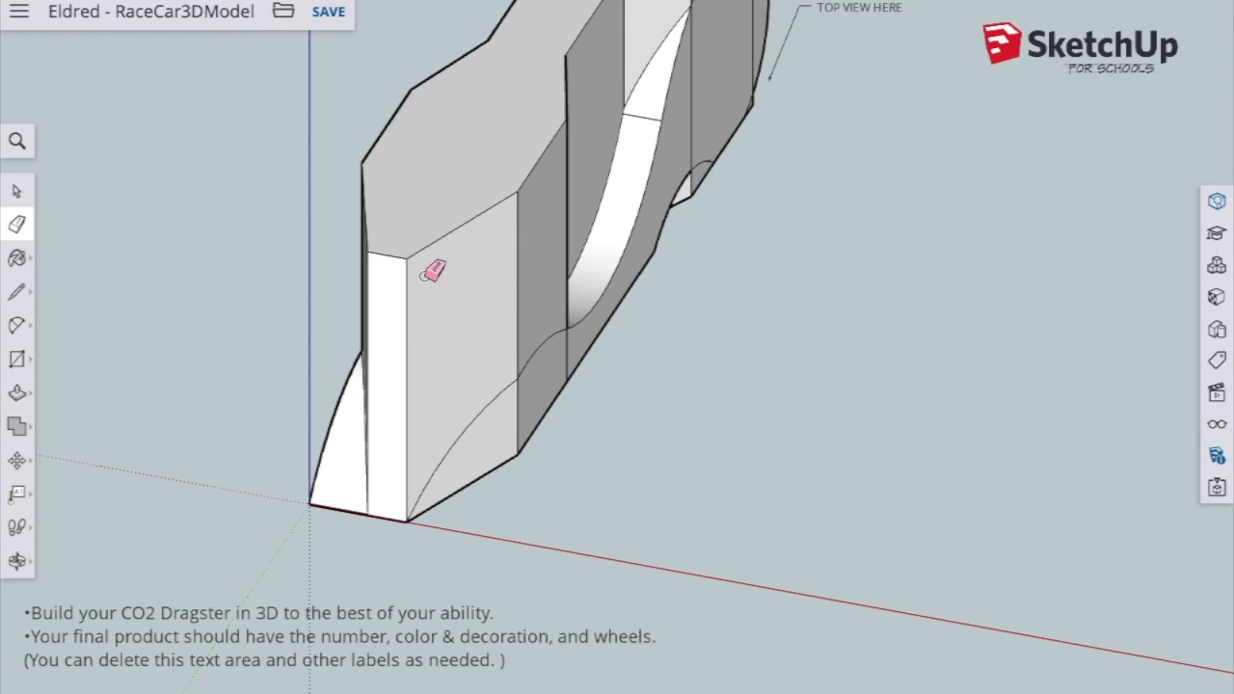
{"action": "left_click", "coordinate": [414, 249]}
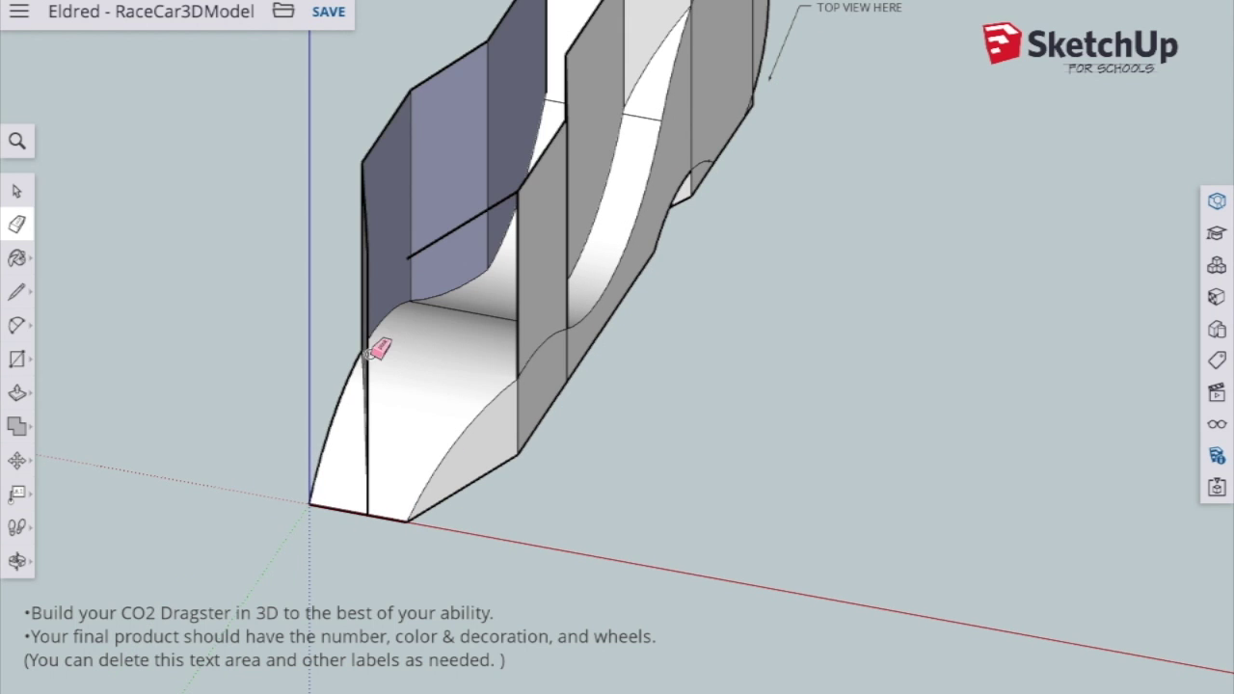
{"action": "left_click", "coordinate": [311, 502]}
{"action": "mouse_move", "coordinate": [368, 165]}
{"action": "left_mouse_down"}
{"action": "mouse_move", "coordinate": [430, 99]}
{"action": "mouse_move", "coordinate": [419, 86]}
{"action": "mouse_move", "coordinate": [415, 101]}
{"action": "left_mouse_up"}
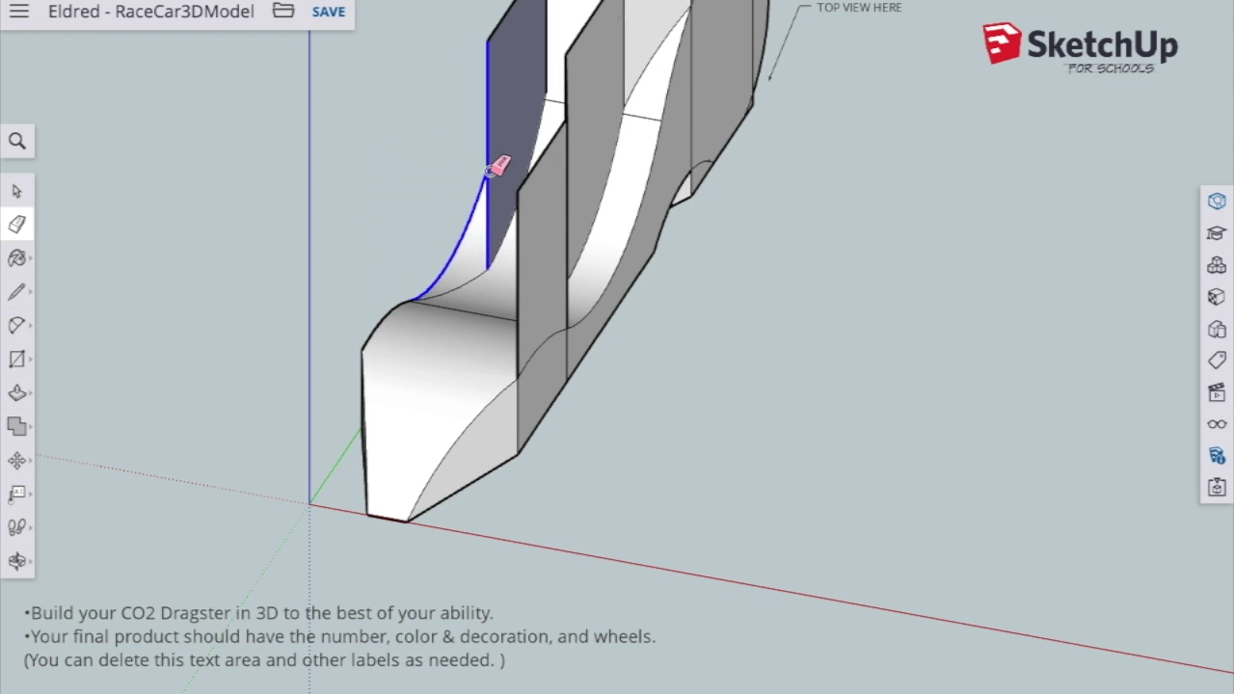
{"action": "left_click_drag", "start_coordinate": [432, 425], "coordinate": [457, 437]}
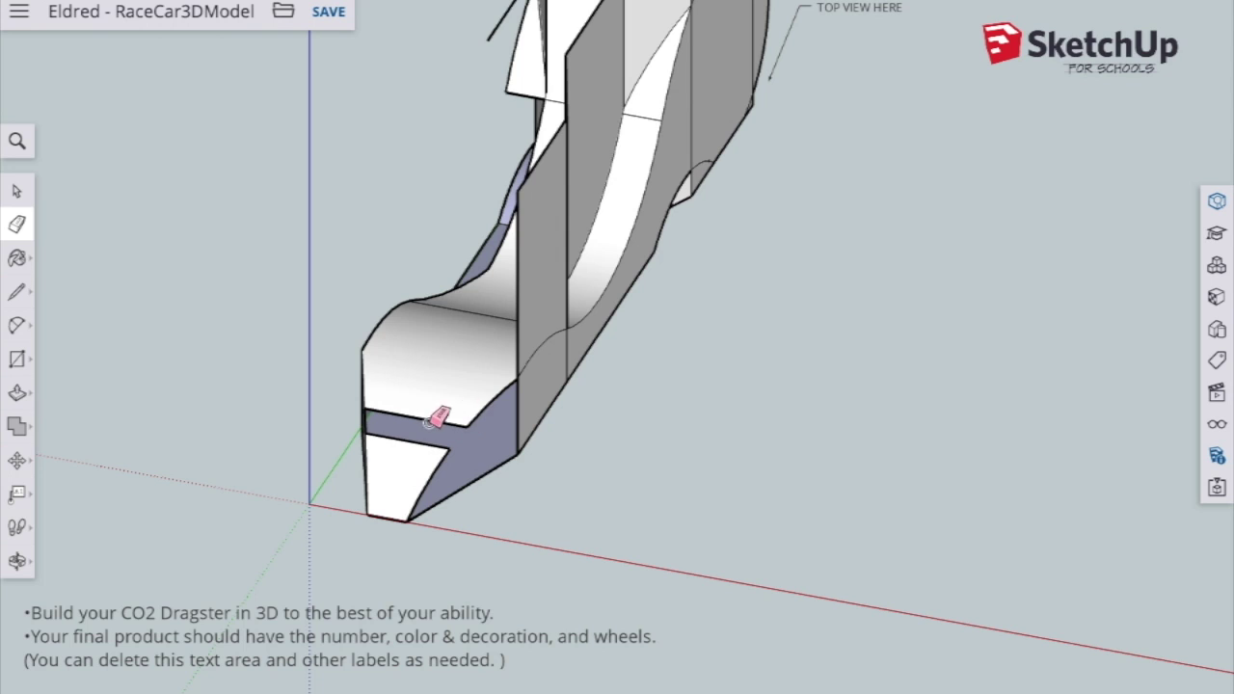
{"action": "key", "text": "ctrl+z"}
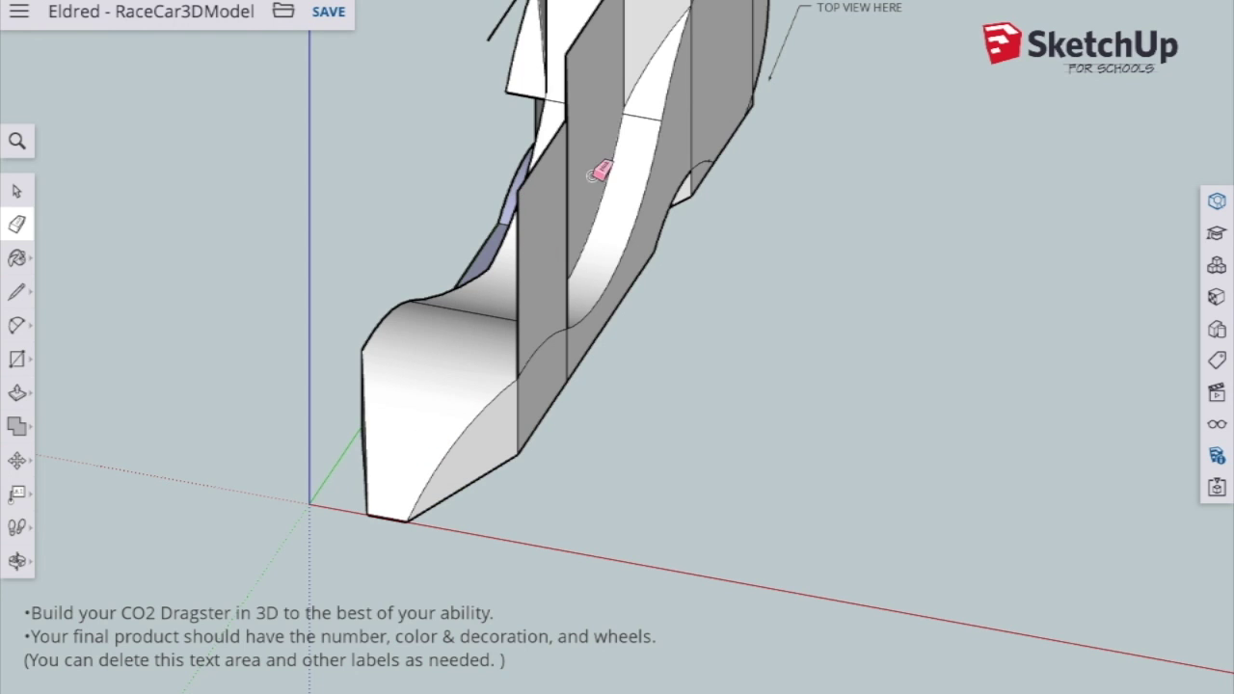
Erase the side-view body's excess material protruding outside the near side of the waist.
{"action": "left_click", "coordinate": [633, 242]}
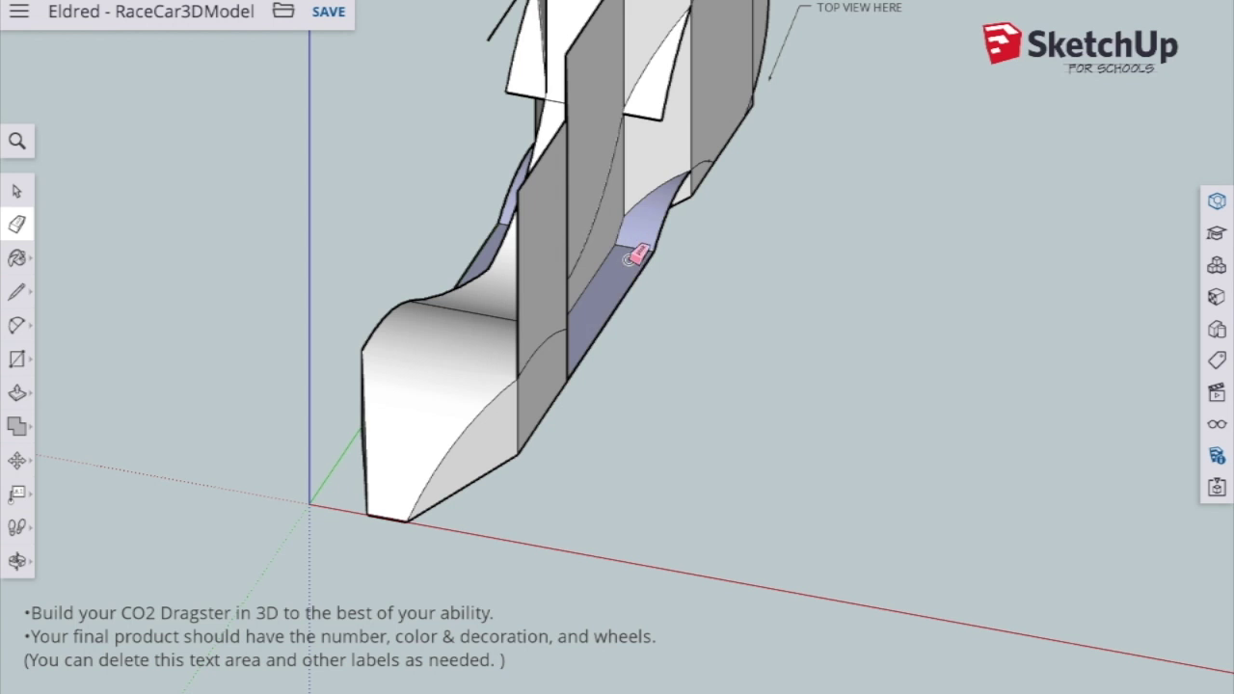
{"action": "left_click", "coordinate": [637, 277]}
{"action": "left_click_drag", "start_coordinate": [636, 277], "coordinate": [668, 231]}
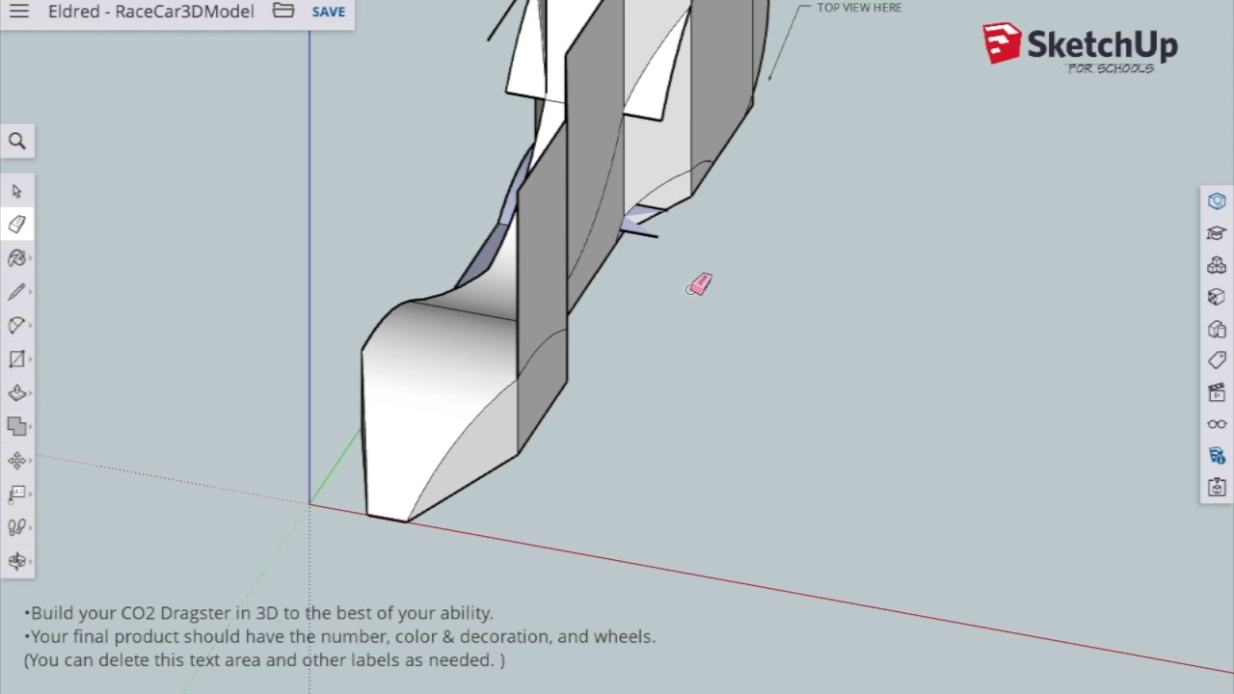
Erase the side-view body's leftover fragments and corner faces along both sides of the underside arch.
{"action": "key", "text": "o"}
{"action": "left_click_drag", "start_coordinate": [701, 304], "coordinate": [474, 184]}
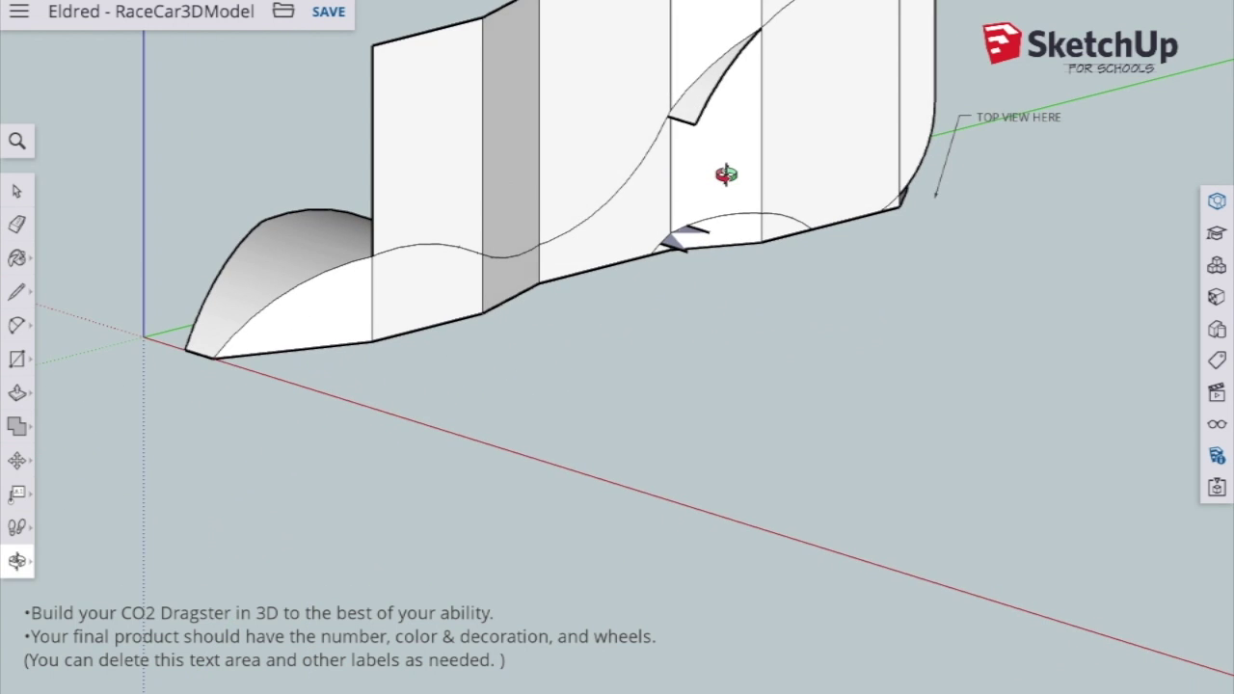
{"action": "scroll", "coordinate": [727, 173], "scroll_direction": "up", "scroll_amount": 4}
{"action": "mouse_move", "coordinate": [717, 353]}
{"action": "left_mouse_down"}
{"action": "mouse_move", "coordinate": [715, 241]}
{"action": "mouse_move", "coordinate": [736, 298]}
{"action": "mouse_move", "coordinate": [779, 281]}
{"action": "left_mouse_up"}
{"action": "key", "text": "e"}
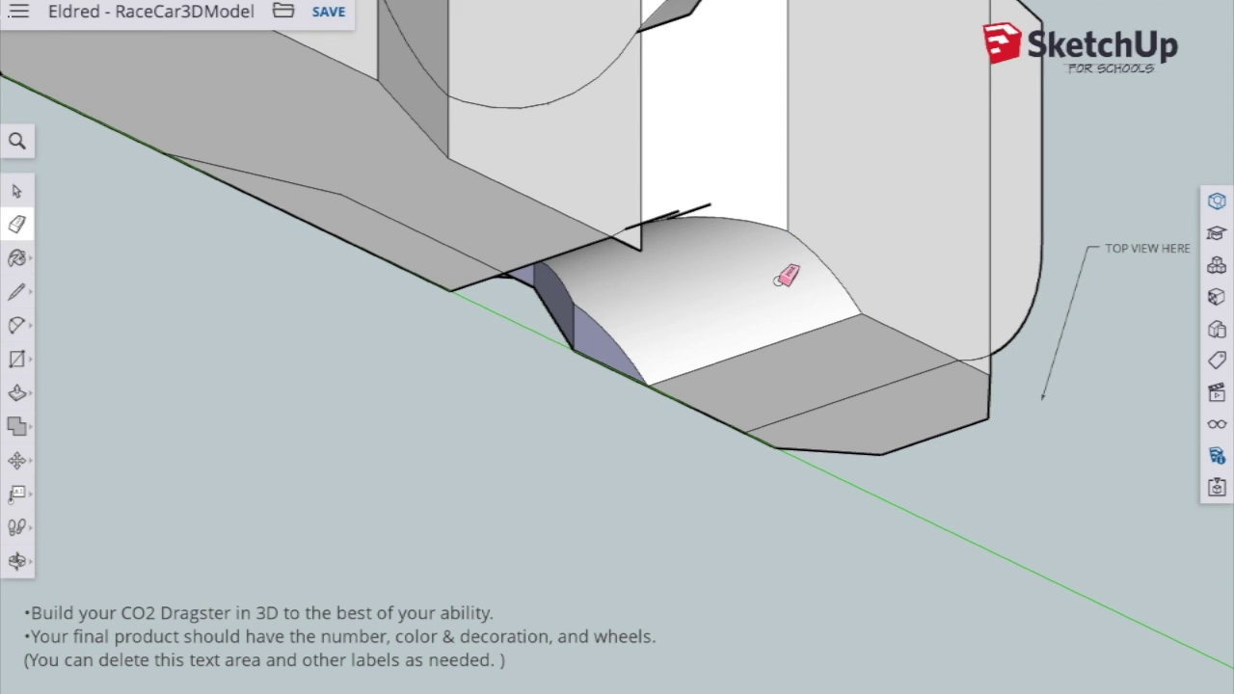
{"action": "left_click_drag", "start_coordinate": [633, 254], "coordinate": [637, 256]}
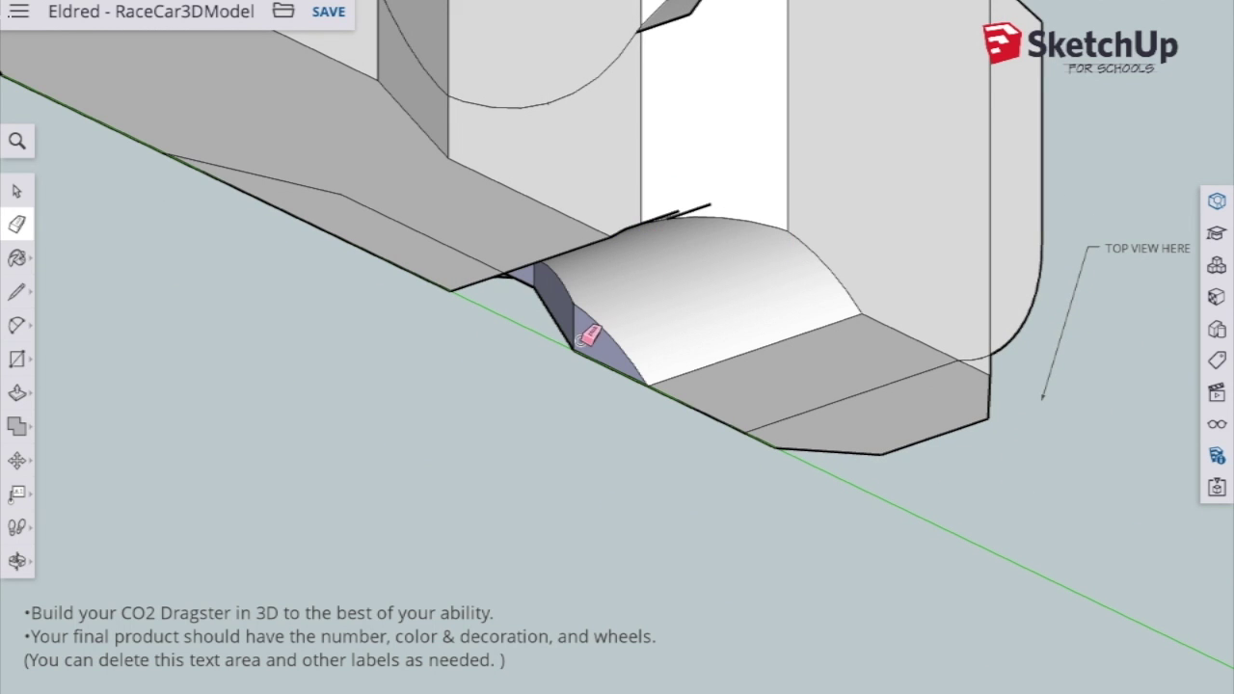
{"action": "left_click", "coordinate": [575, 347]}
{"action": "scroll", "coordinate": [575, 374], "scroll_direction": "down", "scroll_amount": 3}
{"action": "scroll", "coordinate": [655, 235], "scroll_direction": "up", "scroll_amount": 1}
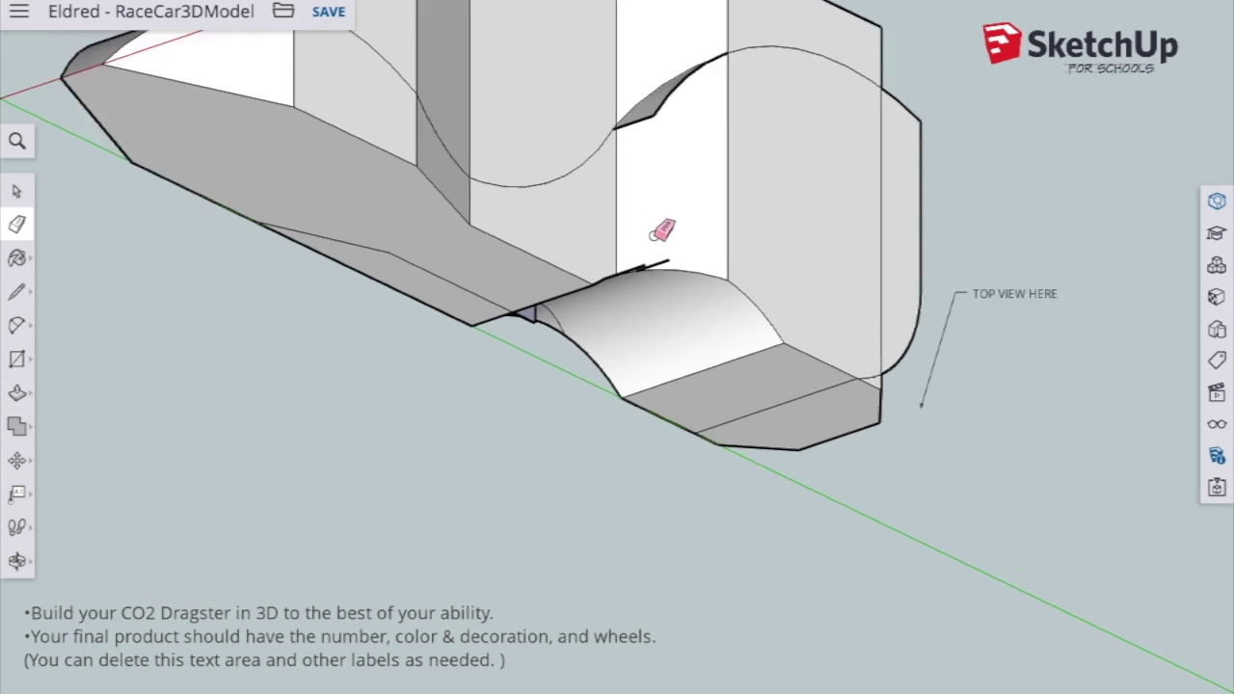
{"action": "scroll", "coordinate": [656, 233], "scroll_direction": "up", "scroll_amount": 2}
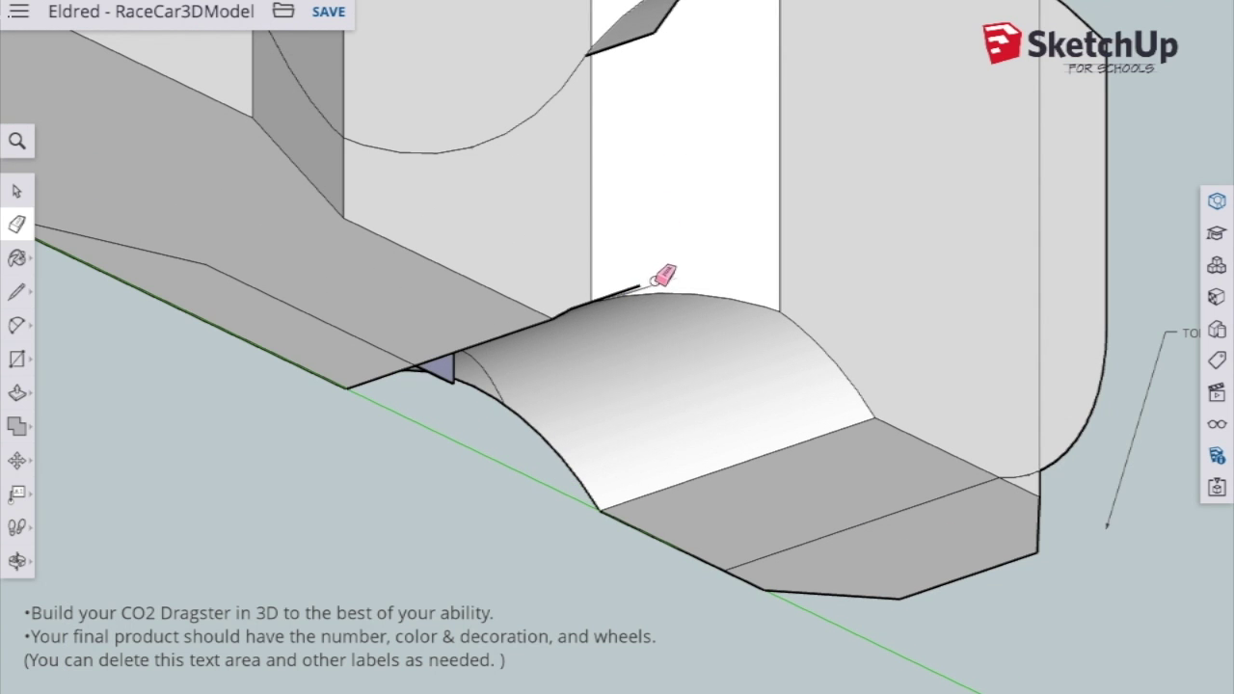
{"action": "scroll", "coordinate": [666, 215], "scroll_direction": "down", "scroll_amount": 3}
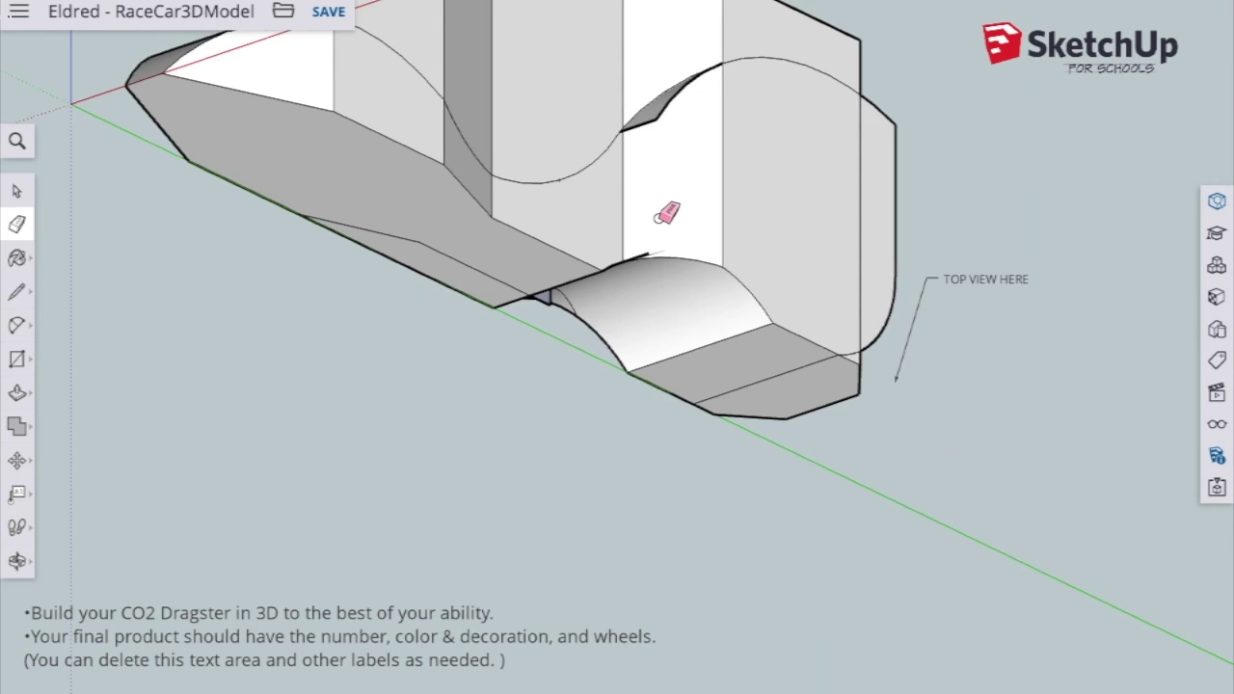
{"action": "scroll", "coordinate": [667, 214], "scroll_direction": "down", "scroll_amount": 2}
Erase the top-view block's walls standing above the body's curved top and the excess strip beside the rear rise.
{"action": "mouse_move", "coordinate": [430, 44]}
{"action": "left_mouse_down"}
{"action": "mouse_move", "coordinate": [574, 35]}
{"action": "mouse_move", "coordinate": [543, 25]}
{"action": "mouse_move", "coordinate": [537, 8]}
{"action": "mouse_move", "coordinate": [636, 65]}
{"action": "mouse_move", "coordinate": [688, 64]}
{"action": "mouse_move", "coordinate": [776, 118]}
{"action": "mouse_move", "coordinate": [862, 140]}
{"action": "left_mouse_up"}
{"action": "scroll", "coordinate": [887, 157], "scroll_direction": "down", "scroll_amount": 3}
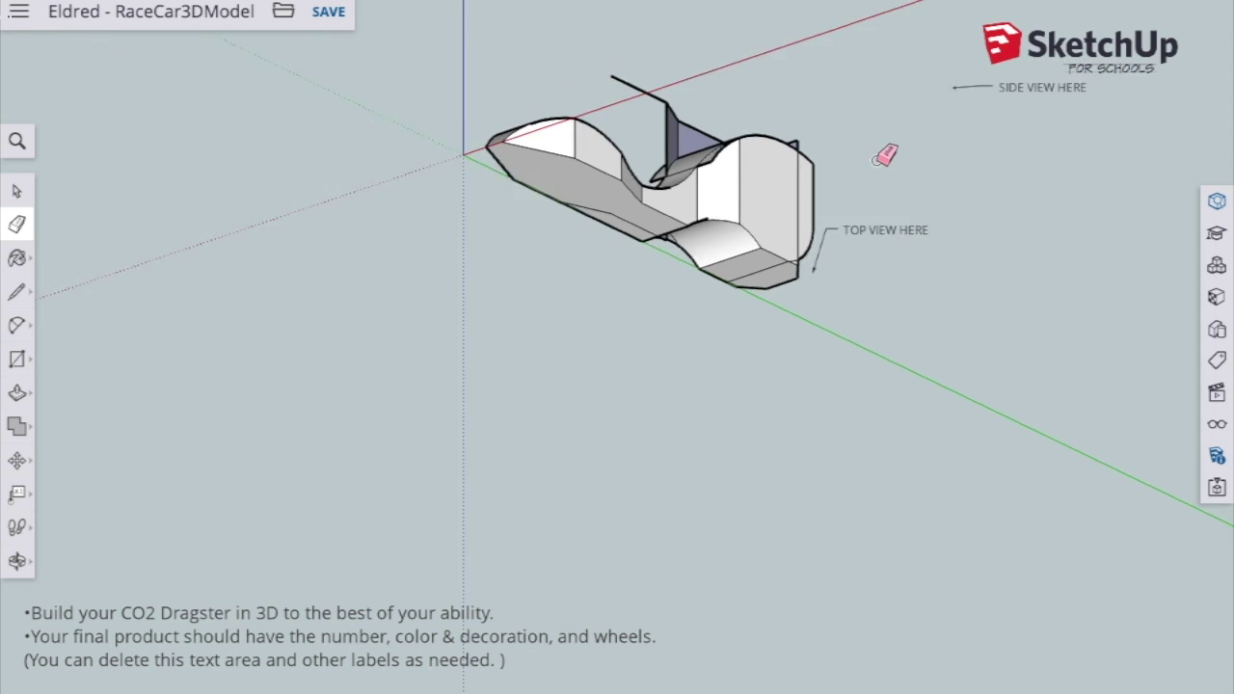
{"action": "scroll", "coordinate": [737, 125], "scroll_direction": "up", "scroll_amount": 8}
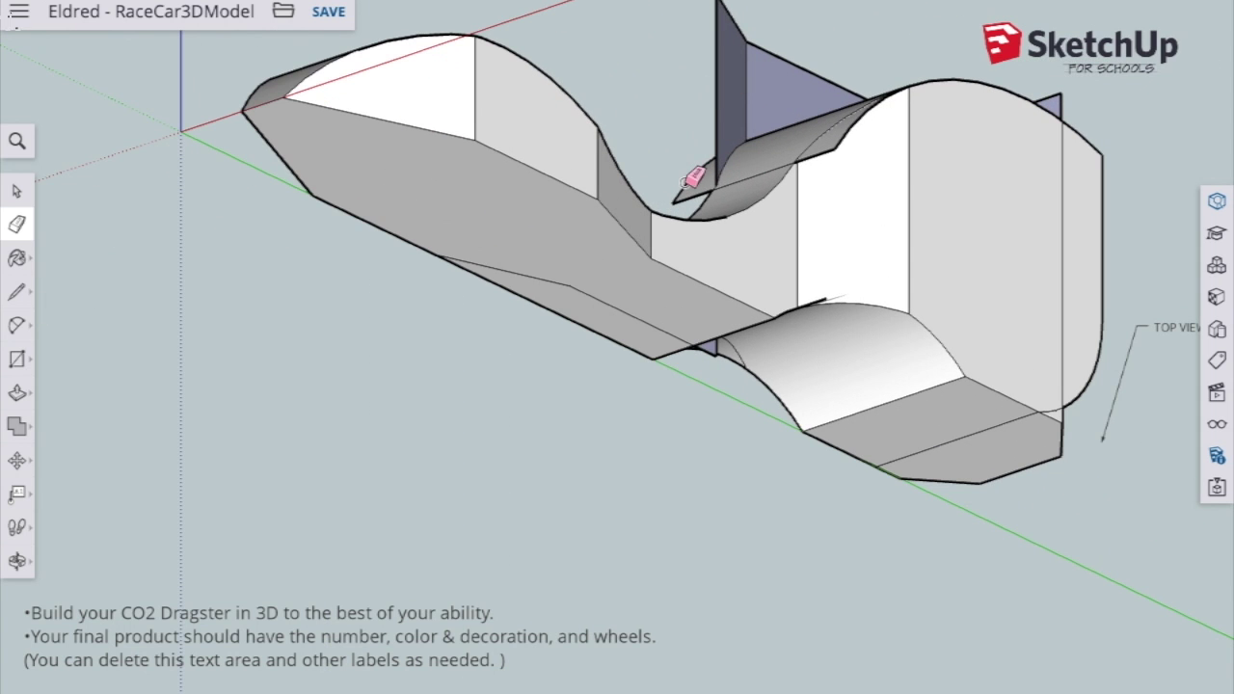
{"action": "mouse_move", "coordinate": [689, 193]}
{"action": "left_mouse_down"}
{"action": "mouse_move", "coordinate": [730, 77]}
{"action": "mouse_move", "coordinate": [779, 55]}
{"action": "mouse_move", "coordinate": [747, 25]}
{"action": "left_mouse_up"}
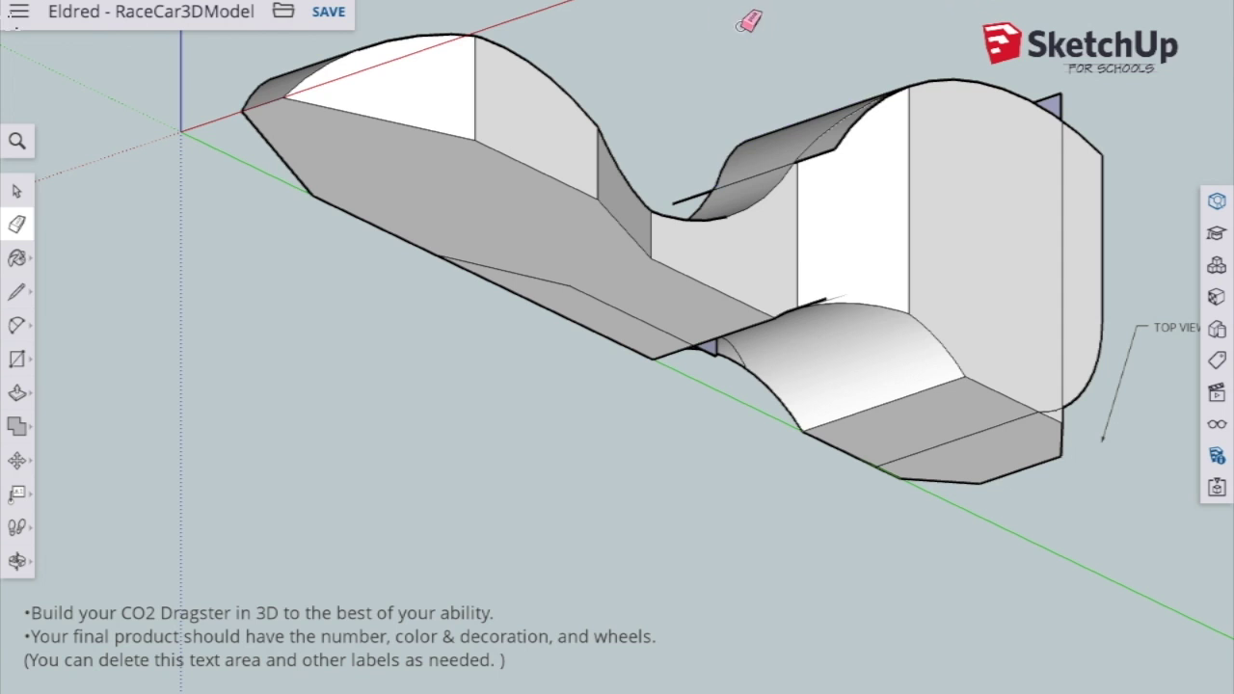
{"action": "left_click", "coordinate": [844, 140]}
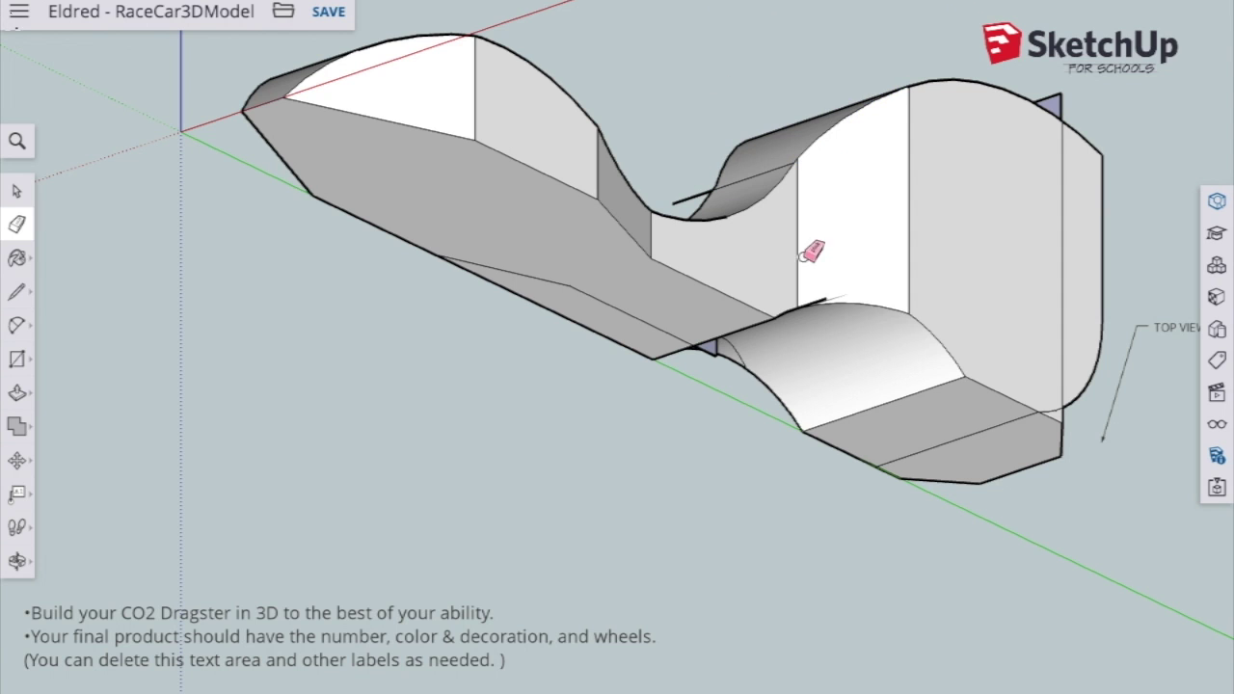
Erase the excess flat area along the far edge of the underside and the corner protruding behind the rear top.
{"action": "left_click", "coordinate": [648, 357]}
{"action": "scroll", "coordinate": [617, 366], "scroll_direction": "down", "scroll_amount": 3}
{"action": "left_click", "coordinate": [632, 115]}
{"action": "scroll", "coordinate": [901, 212], "scroll_direction": "up", "scroll_amount": 3}
{"action": "left_click", "coordinate": [860, 188]}
{"action": "scroll", "coordinate": [896, 215], "scroll_direction": "down", "scroll_amount": 3}
{"action": "left_click", "coordinate": [954, 373]}
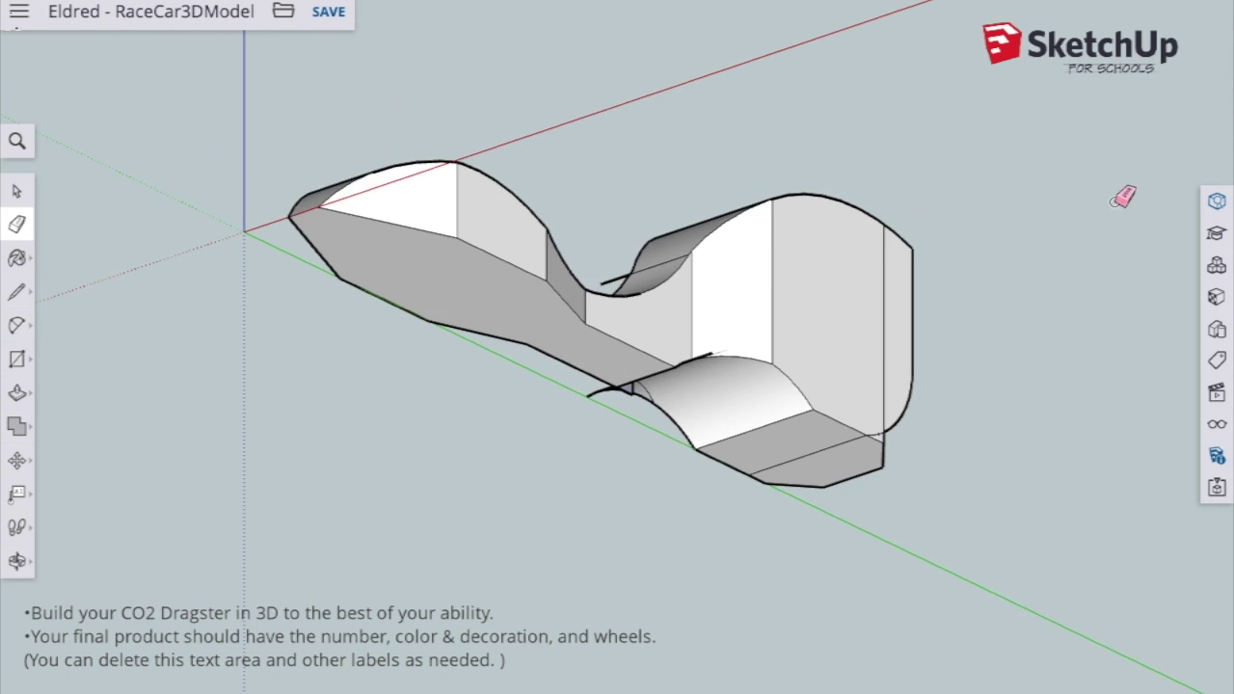
Erase the stray edges around the body and the excess corners outside the tapered rear end's top surface.
{"action": "mouse_move", "coordinate": [1123, 196]}
{"action": "middle_mouse_down"}
{"action": "mouse_move", "coordinate": [675, 331]}
{"action": "mouse_move", "coordinate": [697, 284]}
{"action": "middle_mouse_up"}
{"action": "scroll", "coordinate": [664, 377], "scroll_direction": "up", "scroll_amount": 5}
{"action": "mouse_move", "coordinate": [644, 586]}
{"action": "left_mouse_down"}
{"action": "mouse_move", "coordinate": [634, 606]}
{"action": "mouse_move", "coordinate": [662, 584]}
{"action": "left_mouse_up"}
{"action": "left_click", "coordinate": [640, 398]}
{"action": "scroll", "coordinate": [637, 578], "scroll_direction": "down", "scroll_amount": 3}
{"action": "scroll", "coordinate": [361, 231], "scroll_direction": "up", "scroll_amount": 5}
{"action": "left_click_drag", "start_coordinate": [385, 132], "coordinate": [415, 162]}
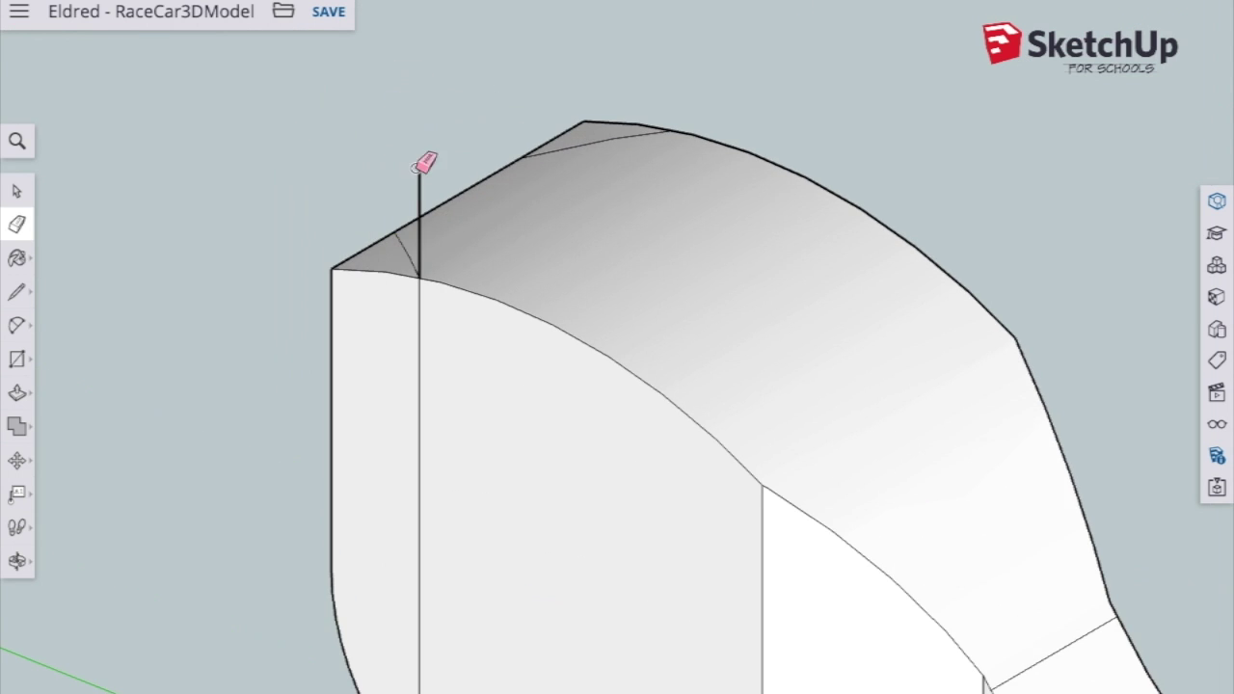
{"action": "left_click", "coordinate": [418, 170]}
{"action": "left_click", "coordinate": [328, 269]}
{"action": "left_click_drag", "start_coordinate": [584, 121], "coordinate": [568, 126]}
Erase the excess wall and curved surface pieces outside the rounded lower rear end of the body.
{"action": "scroll", "coordinate": [569, 174], "scroll_direction": "down", "scroll_amount": 3}
{"action": "middle_click_drag", "start_coordinate": [540, 232], "coordinate": [585, 286]}
{"action": "scroll", "coordinate": [588, 463], "scroll_direction": "up", "scroll_amount": 3}
{"action": "middle_click_drag", "start_coordinate": [588, 501], "coordinate": [631, 469]}
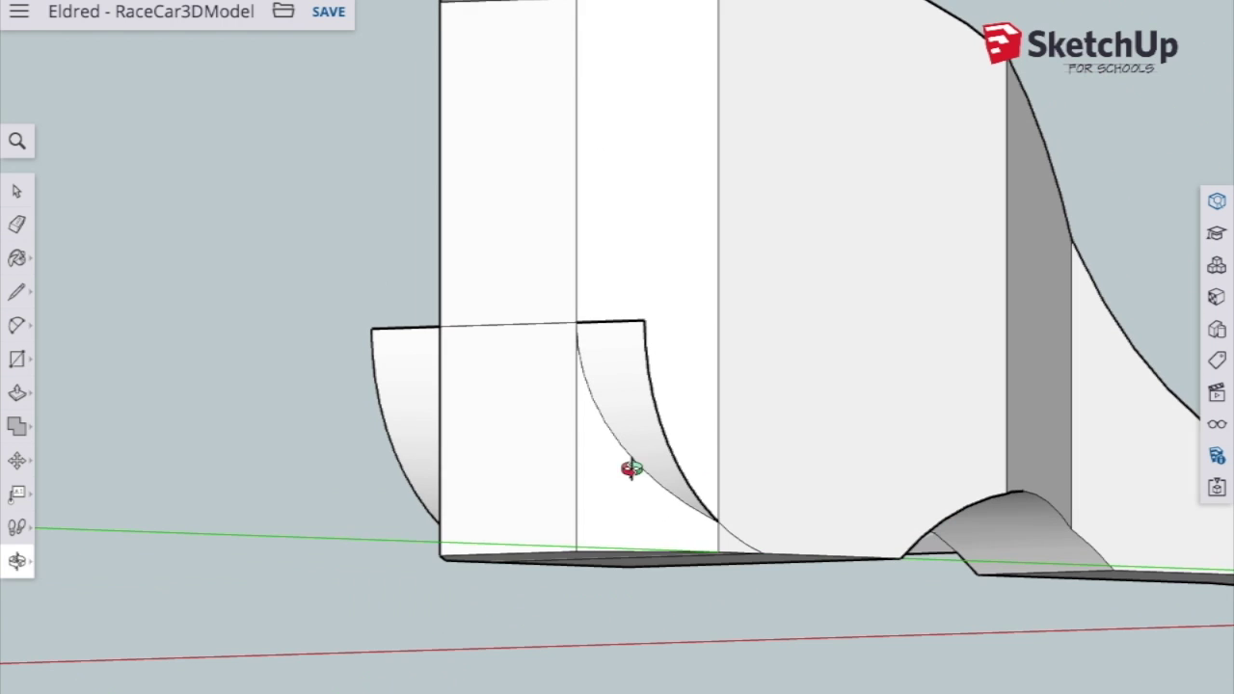
{"action": "key", "text": "e"}
{"action": "left_click_drag", "start_coordinate": [632, 470], "coordinate": [584, 543]}
{"action": "left_click_drag", "start_coordinate": [636, 332], "coordinate": [649, 344]}
{"action": "left_click_drag", "start_coordinate": [410, 323], "coordinate": [388, 366]}
{"action": "scroll", "coordinate": [701, 494], "scroll_direction": "up", "scroll_amount": 3}
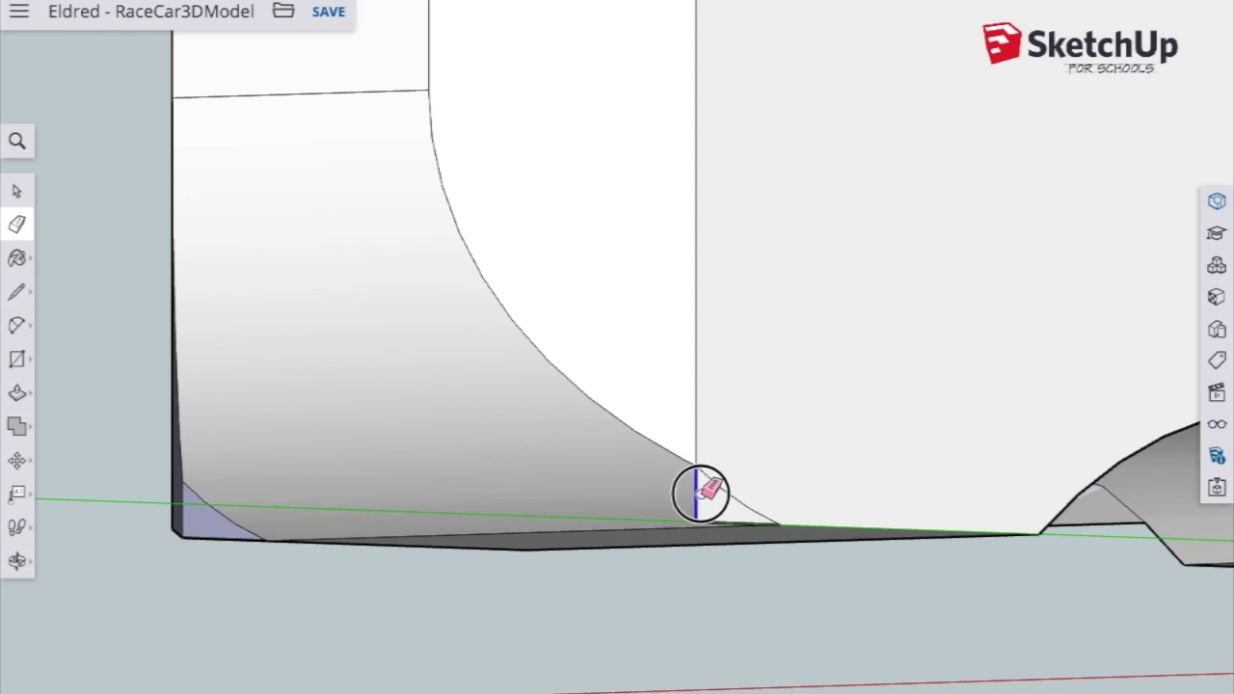
{"action": "scroll", "coordinate": [701, 493], "scroll_direction": "down", "scroll_amount": 3}
{"action": "scroll", "coordinate": [259, 457], "scroll_direction": "up", "scroll_amount": 3}
{"action": "left_click", "coordinate": [258, 457]}
{"action": "scroll", "coordinate": [322, 490], "scroll_direction": "down", "scroll_amount": 5}
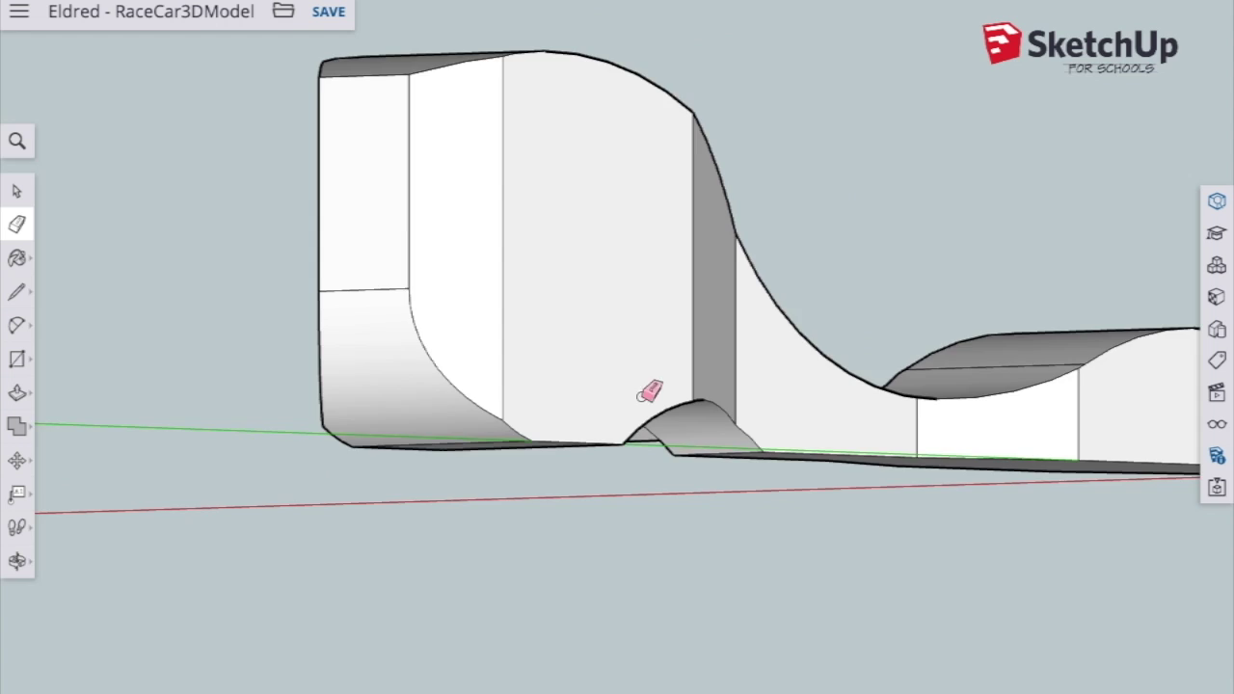
Erase the stray edge beside the underside arch and try to remove the remaining spiky slivers with back edges displayed.
{"action": "scroll", "coordinate": [651, 391], "scroll_direction": "up", "scroll_amount": 5}
{"action": "middle_click_drag", "start_coordinate": [692, 471], "coordinate": [638, 344]}
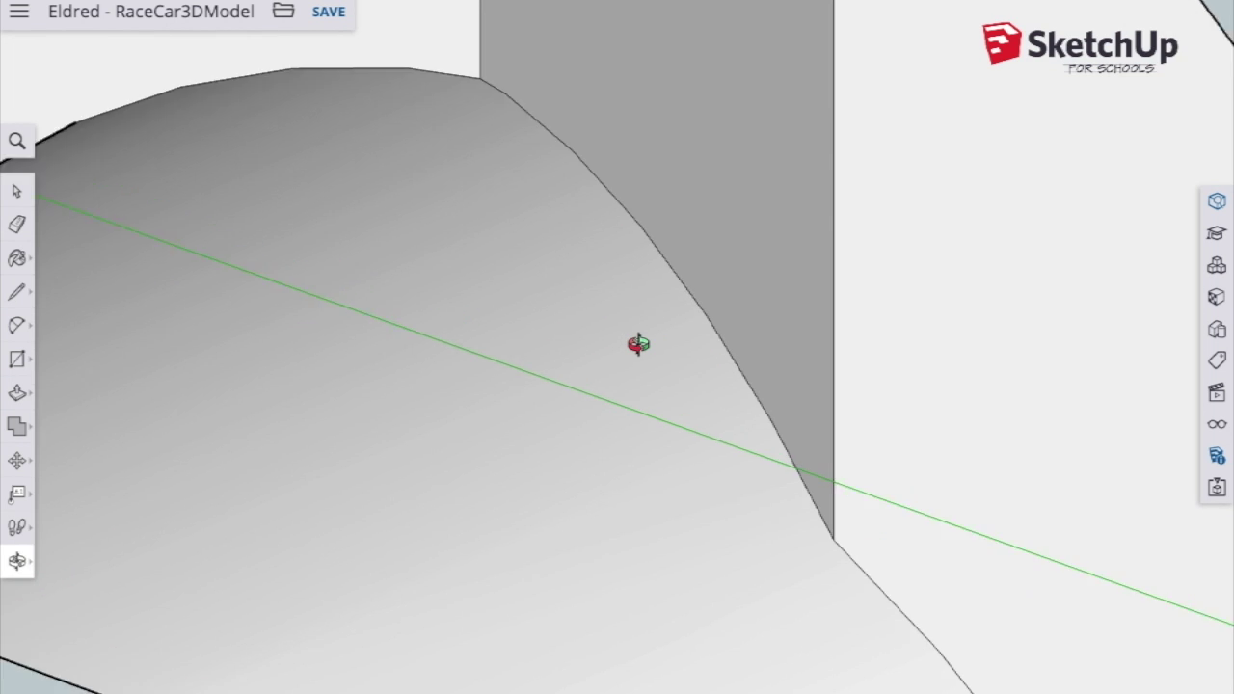
{"action": "scroll", "coordinate": [636, 344], "scroll_direction": "down", "scroll_amount": 5}
{"action": "scroll", "coordinate": [730, 328], "scroll_direction": "up", "scroll_amount": 2}
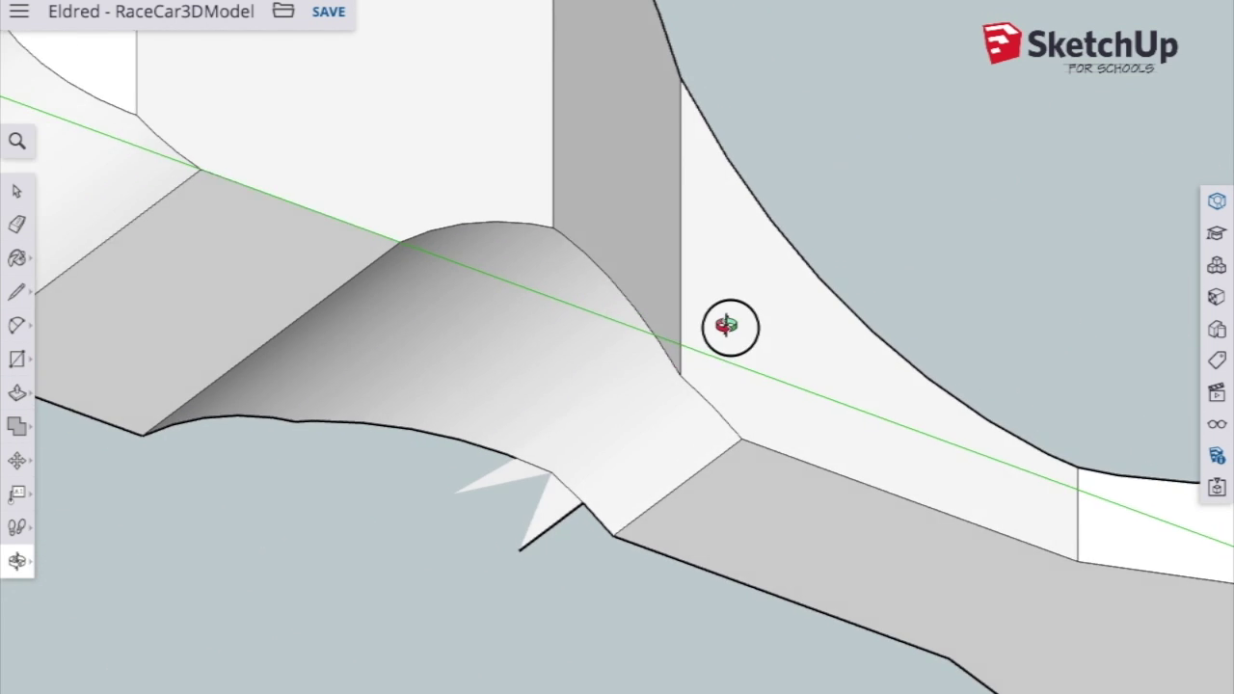
{"action": "middle_click_drag", "start_coordinate": [730, 328], "coordinate": [669, 306]}
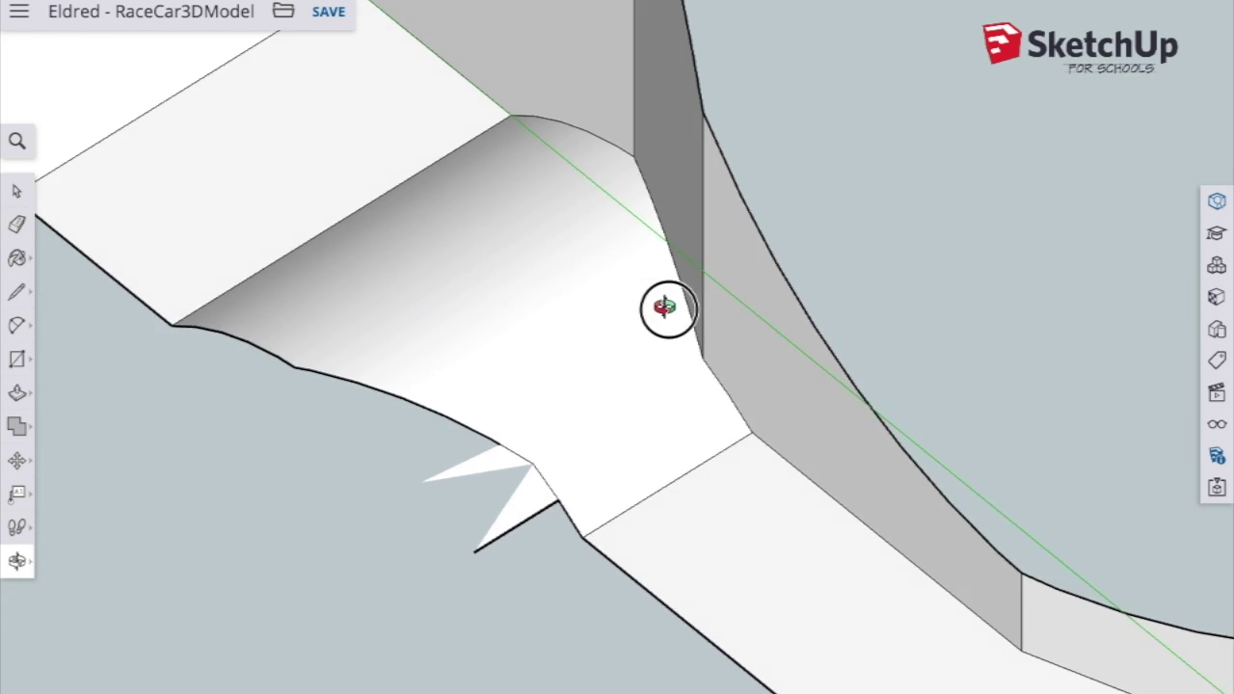
{"action": "key", "text": "e"}
{"action": "left_click", "coordinate": [511, 533]}
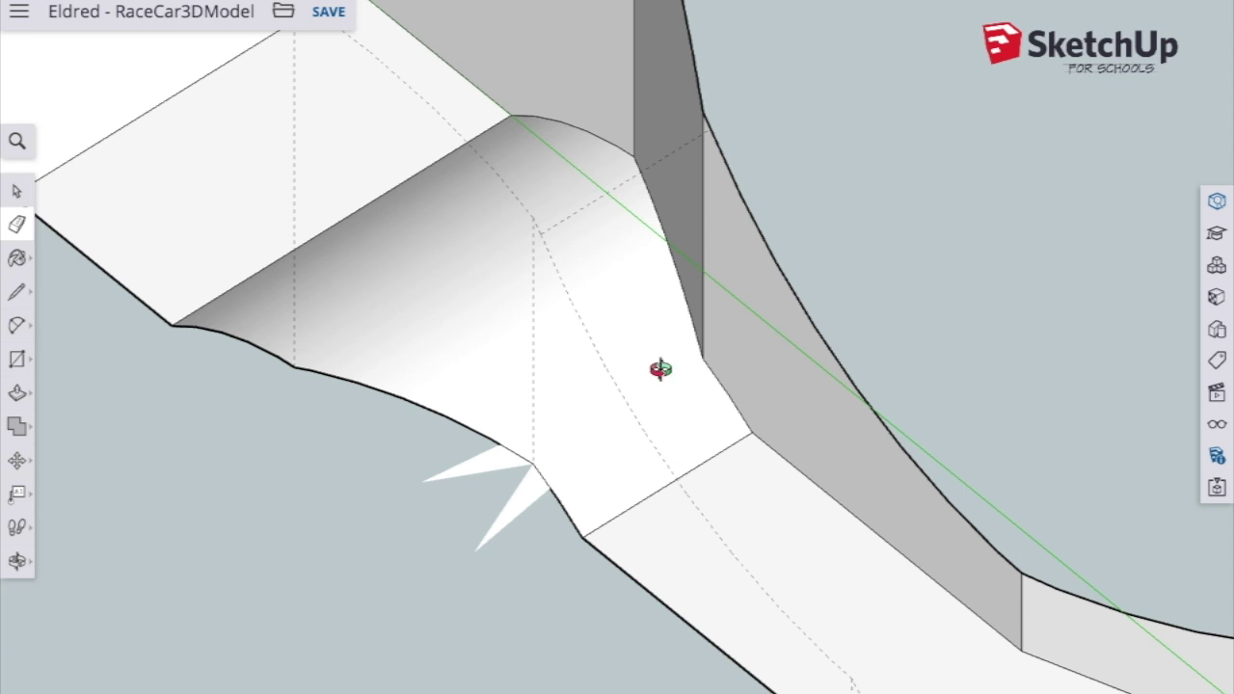
{"action": "mouse_move", "coordinate": [660, 369]}
{"action": "middle_mouse_down"}
{"action": "mouse_move", "coordinate": [675, 396]}
{"action": "mouse_move", "coordinate": [375, 498]}
{"action": "mouse_move", "coordinate": [633, 440]}
{"action": "mouse_move", "coordinate": [641, 426]}
{"action": "mouse_move", "coordinate": [644, 517]}
{"action": "middle_mouse_up"}
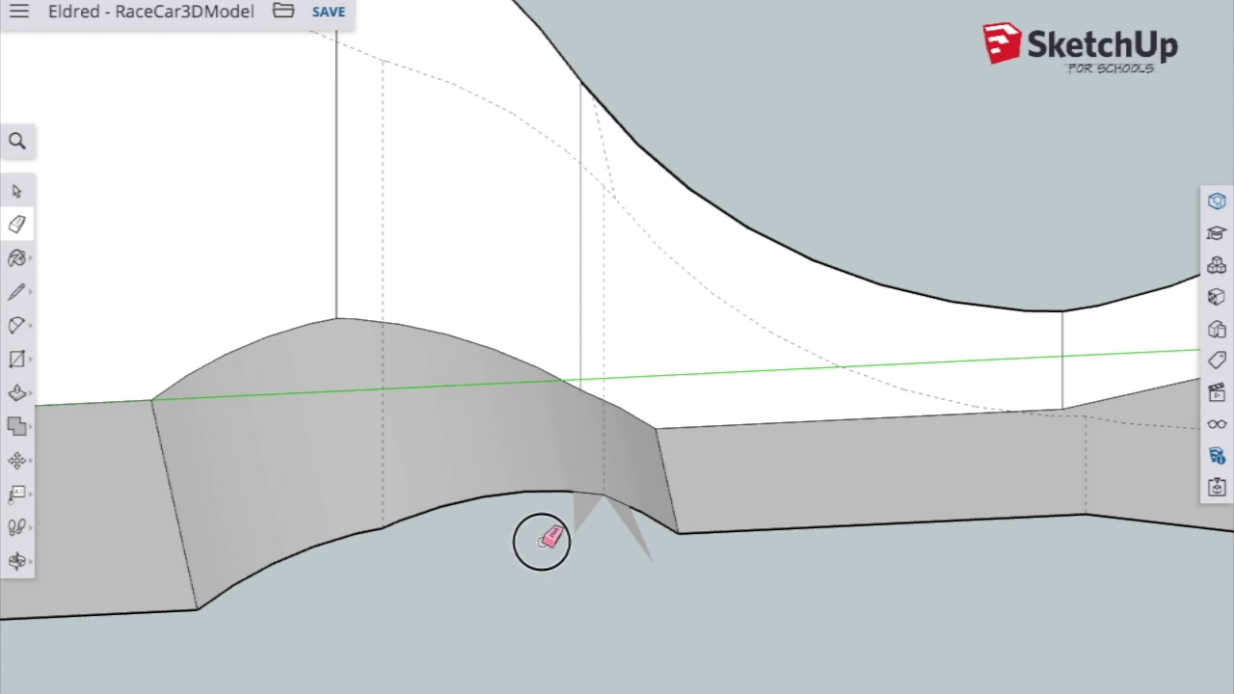
{"action": "mouse_move", "coordinate": [637, 533]}
{"action": "left_mouse_down"}
{"action": "mouse_move", "coordinate": [649, 542]}
{"action": "mouse_move", "coordinate": [579, 533]}
{"action": "mouse_move", "coordinate": [620, 552]}
{"action": "left_mouse_up"}
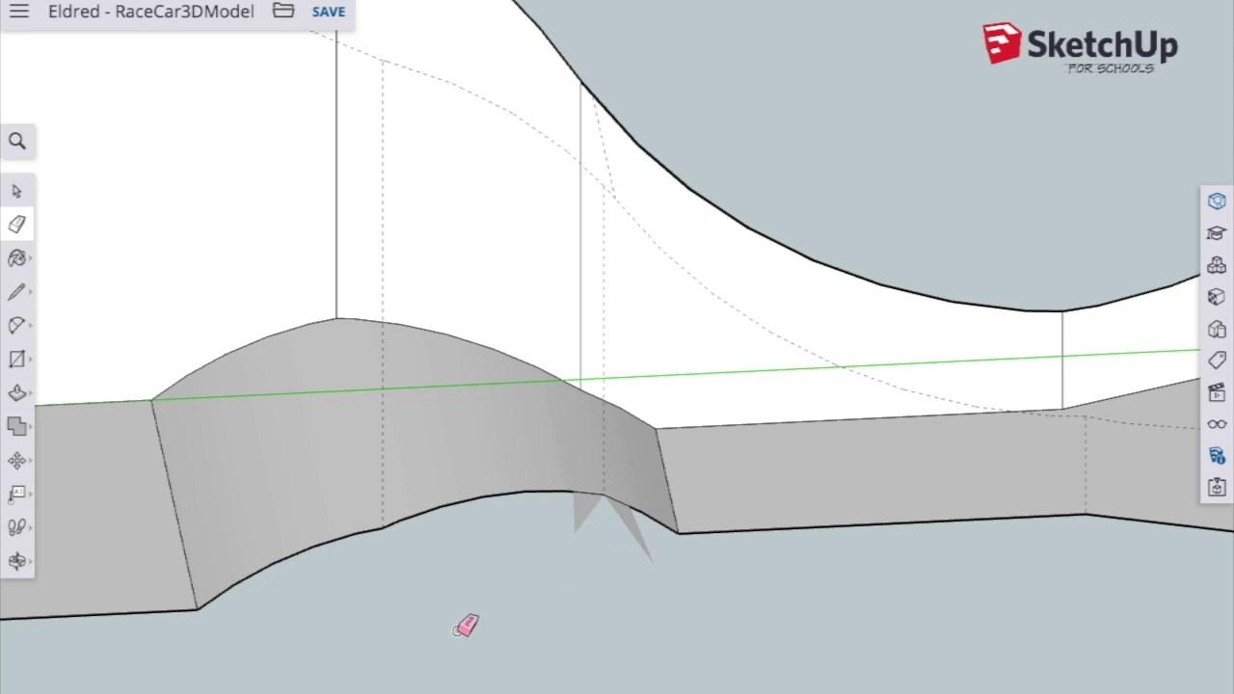
Examine the trimmed dragster body from the side, from below and from above for leftover material.
{"action": "scroll", "coordinate": [465, 627], "scroll_direction": "down", "scroll_amount": 5}
{"action": "scroll", "coordinate": [350, 399], "scroll_direction": "down", "scroll_amount": 2}
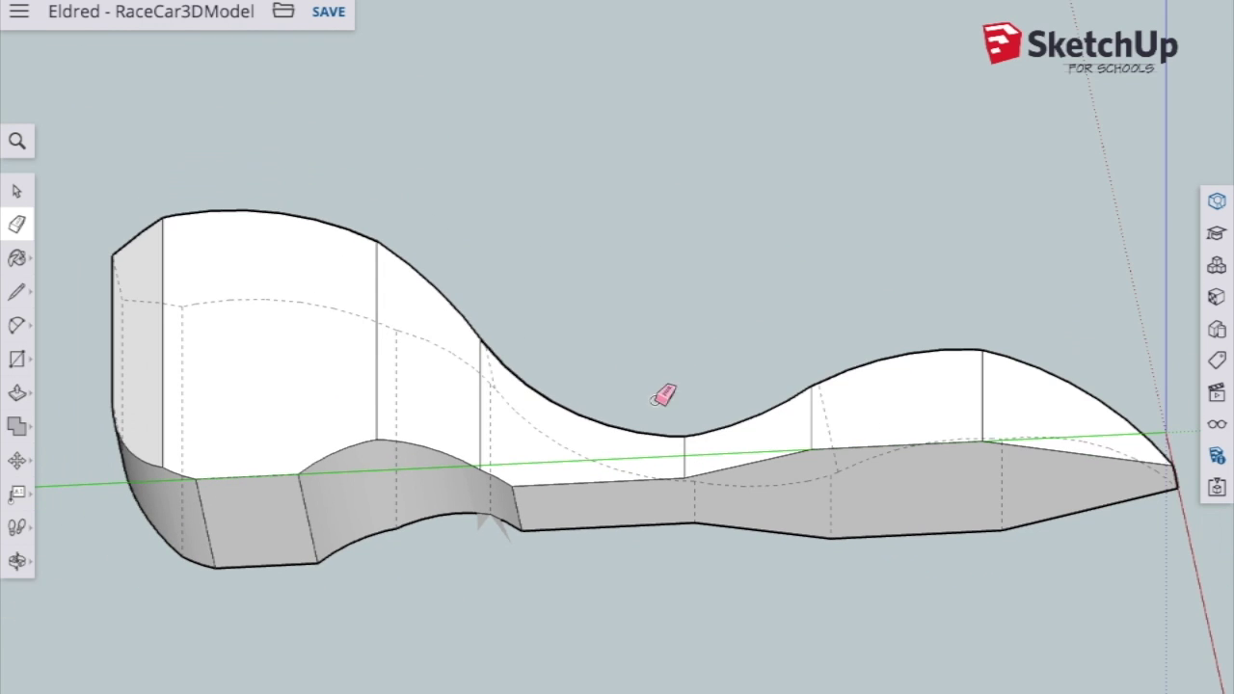
{"action": "scroll", "coordinate": [958, 518], "scroll_direction": "up", "scroll_amount": 2}
{"action": "scroll", "coordinate": [907, 501], "scroll_direction": "down", "scroll_amount": 2}
{"action": "key", "text": "o"}
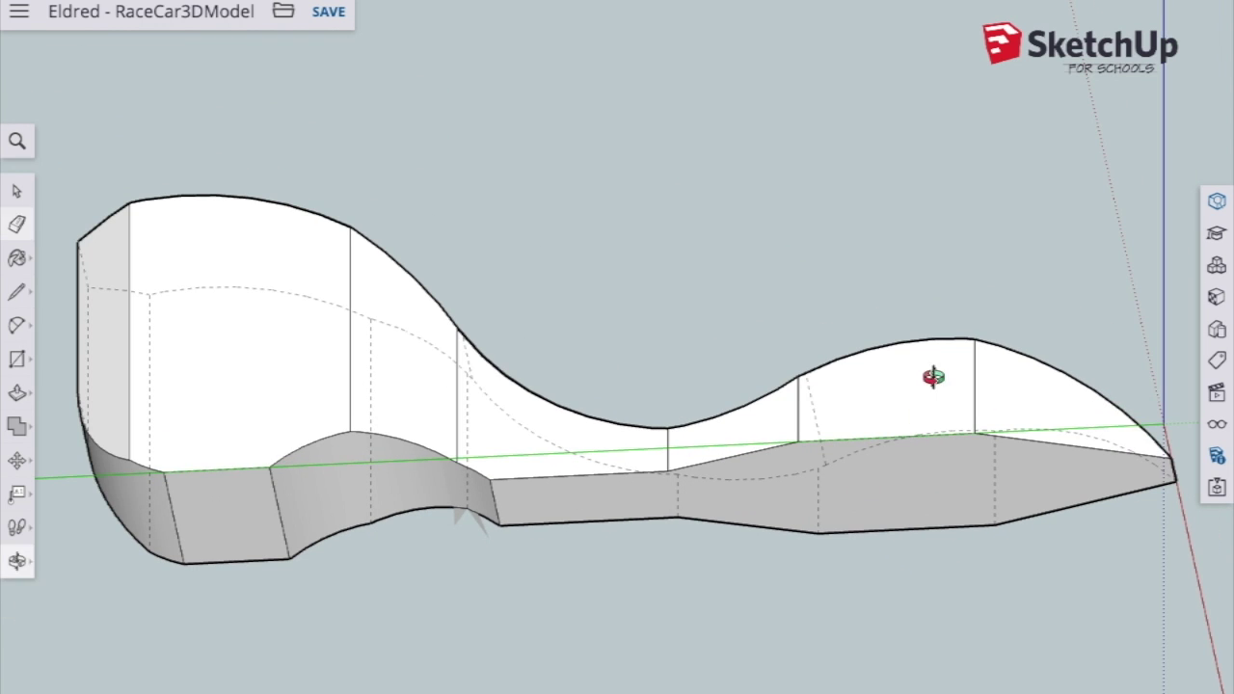
{"action": "mouse_move", "coordinate": [936, 377]}
{"action": "left_mouse_down"}
{"action": "mouse_move", "coordinate": [713, 405]}
{"action": "mouse_move", "coordinate": [829, 408]}
{"action": "mouse_move", "coordinate": [453, 429]}
{"action": "left_mouse_up"}
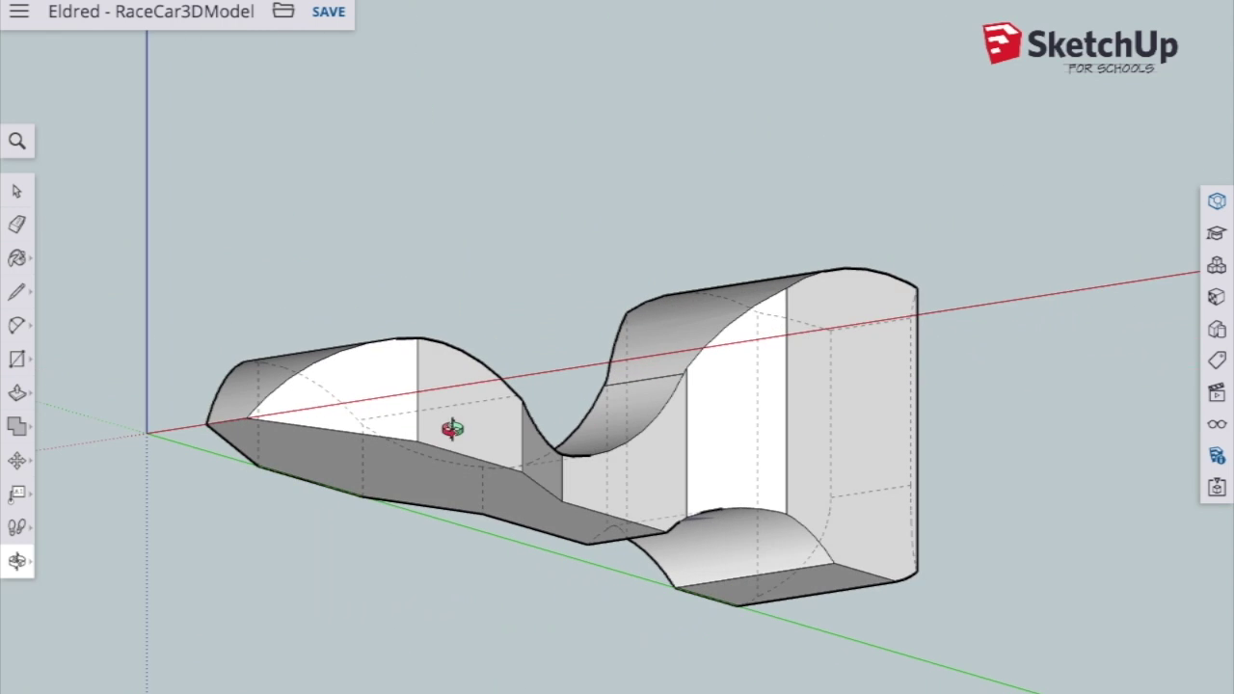
{"action": "left_click_drag", "start_coordinate": [539, 299], "coordinate": [411, 408]}
{"action": "scroll", "coordinate": [412, 409], "scroll_direction": "down", "scroll_amount": 4}
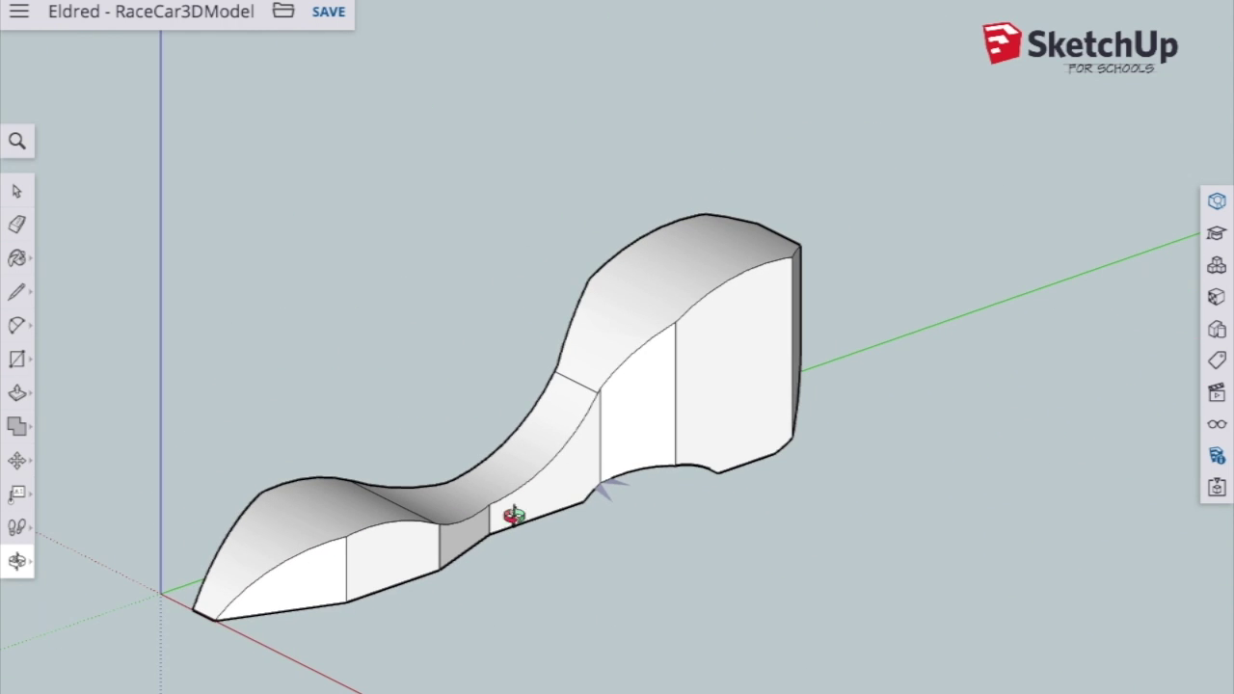
{"action": "scroll", "coordinate": [183, 641], "scroll_direction": "down", "scroll_amount": 2}
{"action": "scroll", "coordinate": [176, 640], "scroll_direction": "up", "scroll_amount": 4}
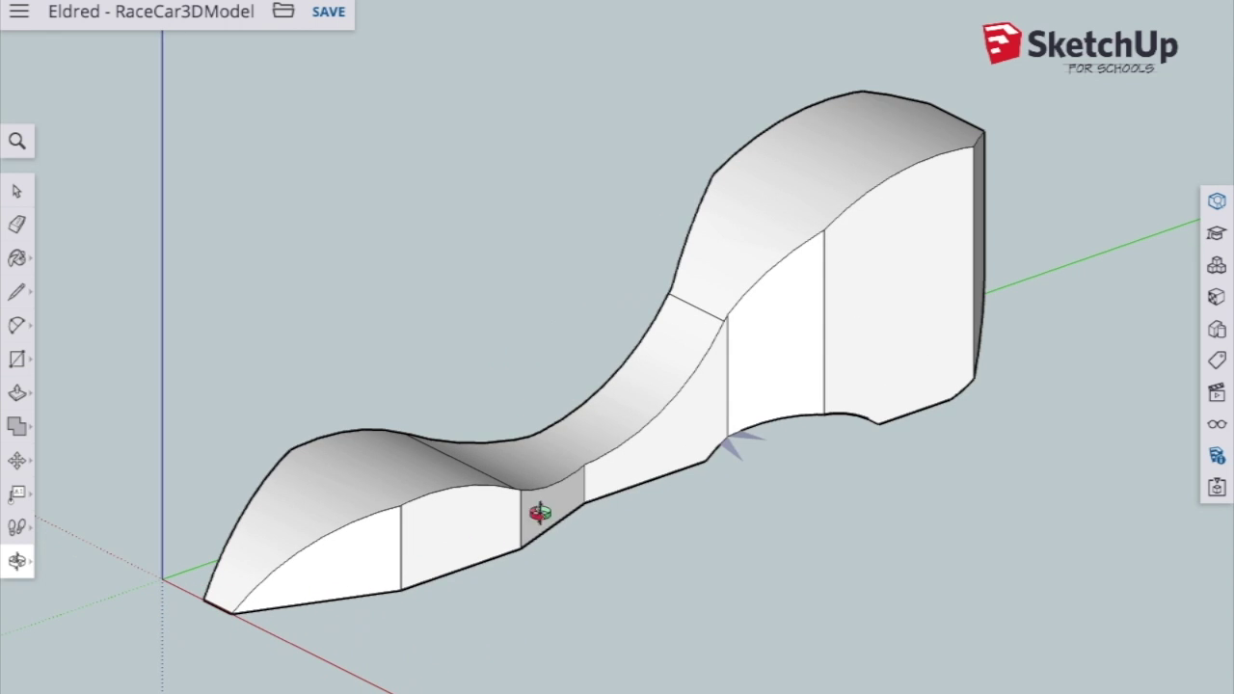